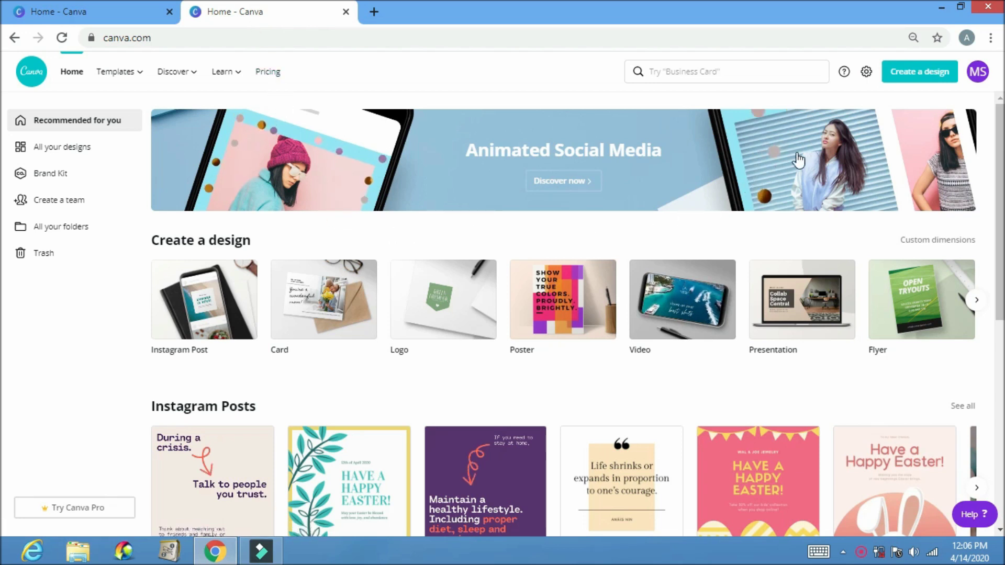
# Step: Create a blank Instagram Post design from the suggested design types
pyautogui.click(903, 79)
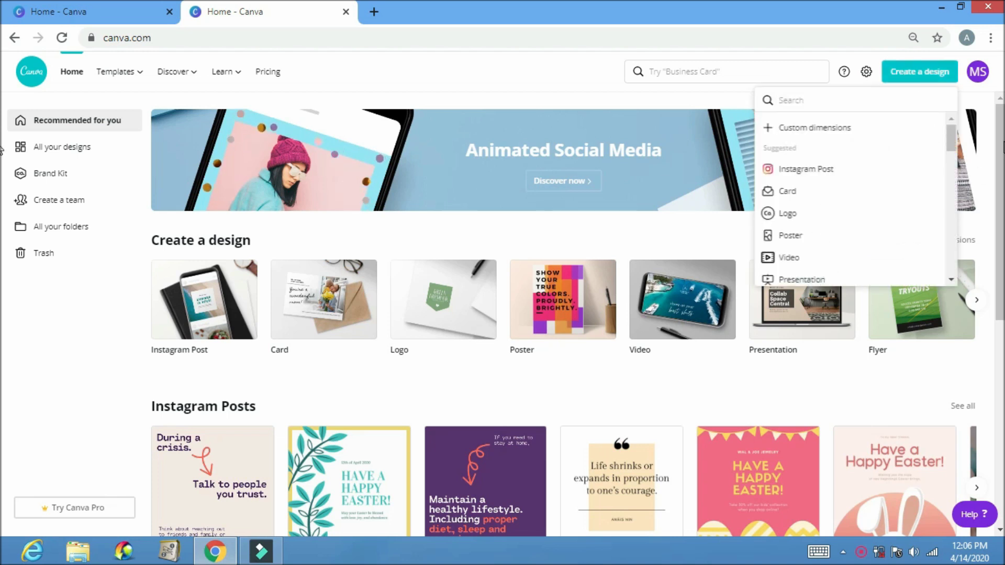
pyautogui.click(953, 139)
pyautogui.moveTo(952, 141); pyautogui.dragTo(951, 196)
pyautogui.scroll(-3, 951, 196)
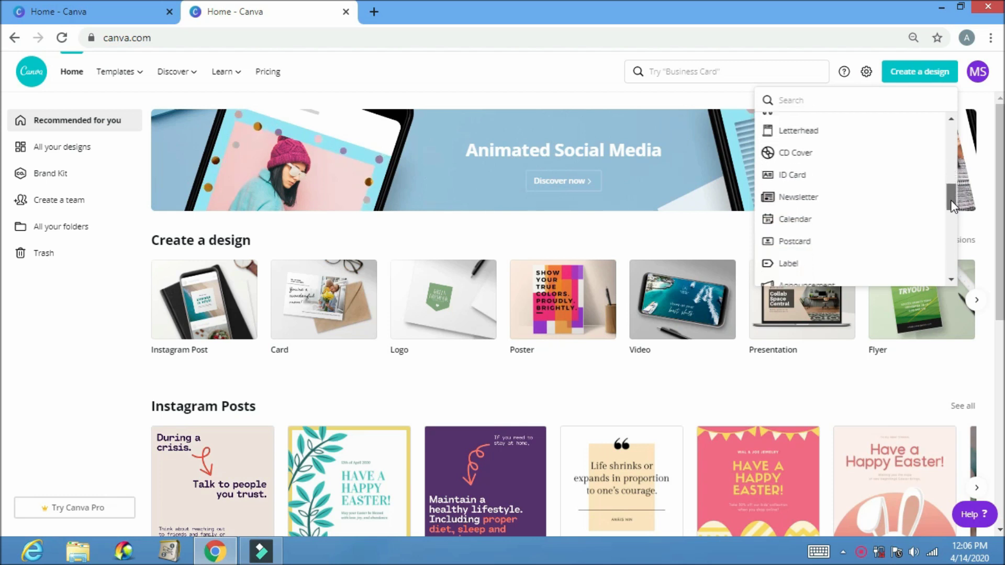
pyautogui.scroll(10, 951, 192)
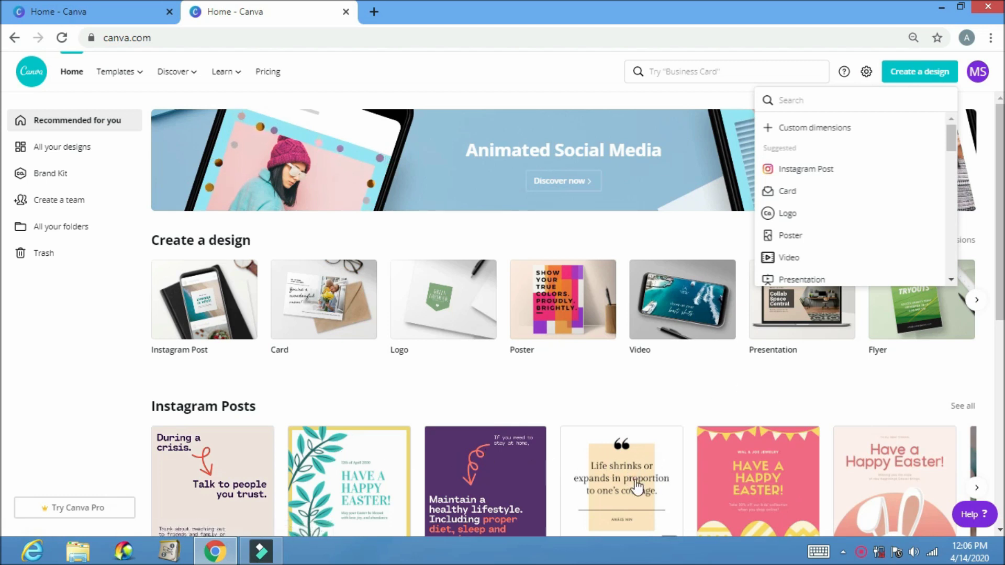
pyautogui.click(832, 168)
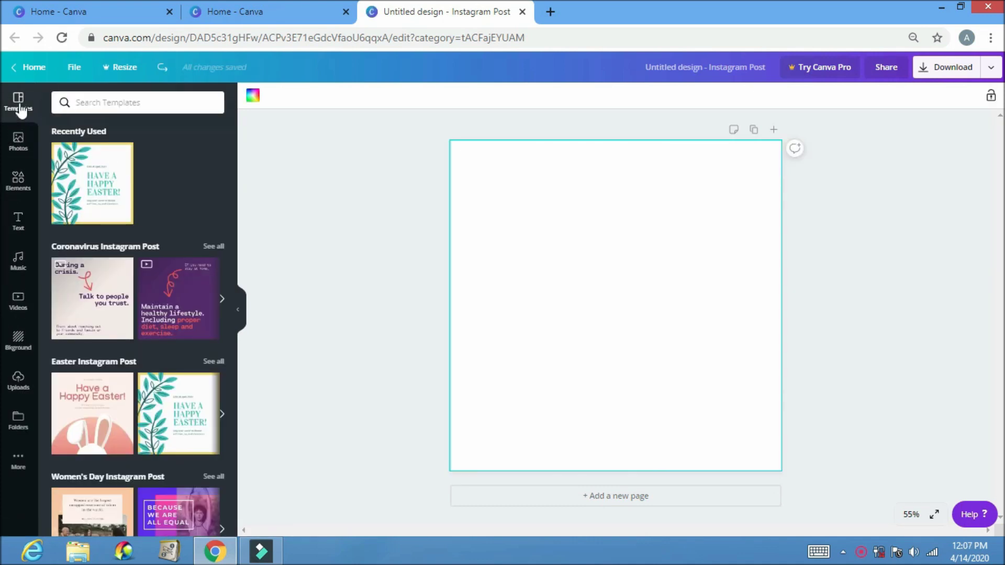
# Step: Try the recently used Happy Easter template with its text group moved lower right, and undo both changes
pyautogui.click(91, 181)
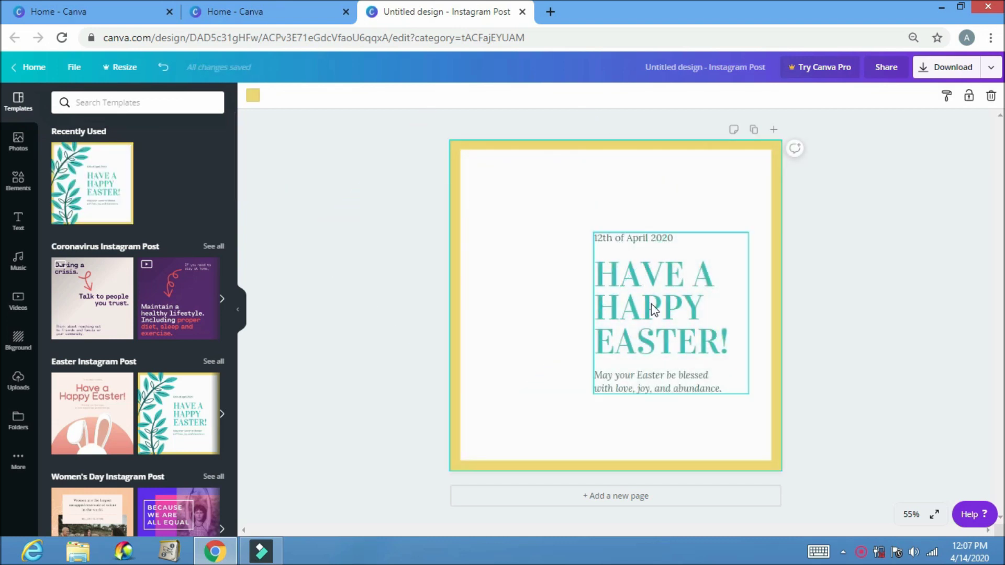
pyautogui.moveTo(653, 310); pyautogui.dragTo(668, 348)
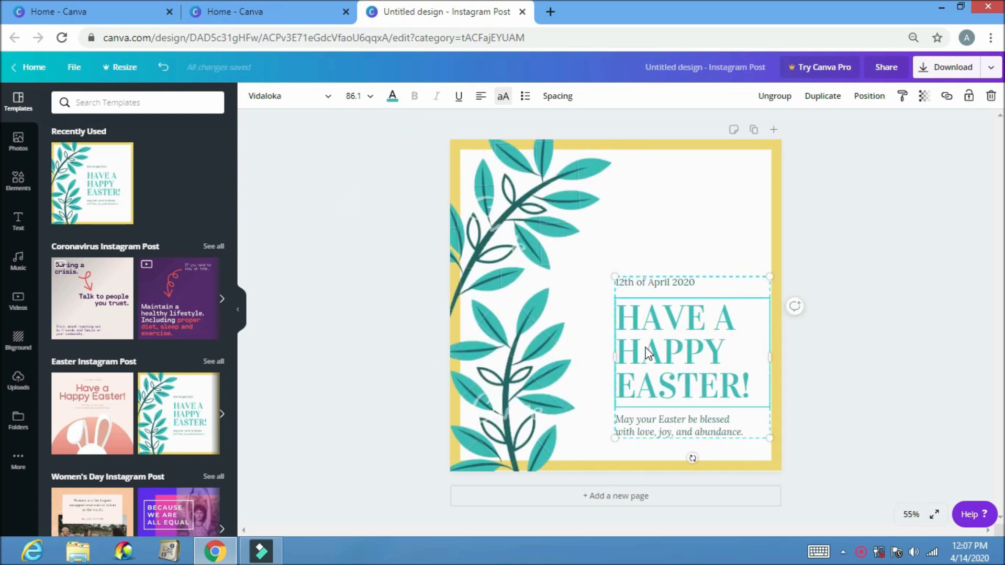
pyautogui.click(575, 232)
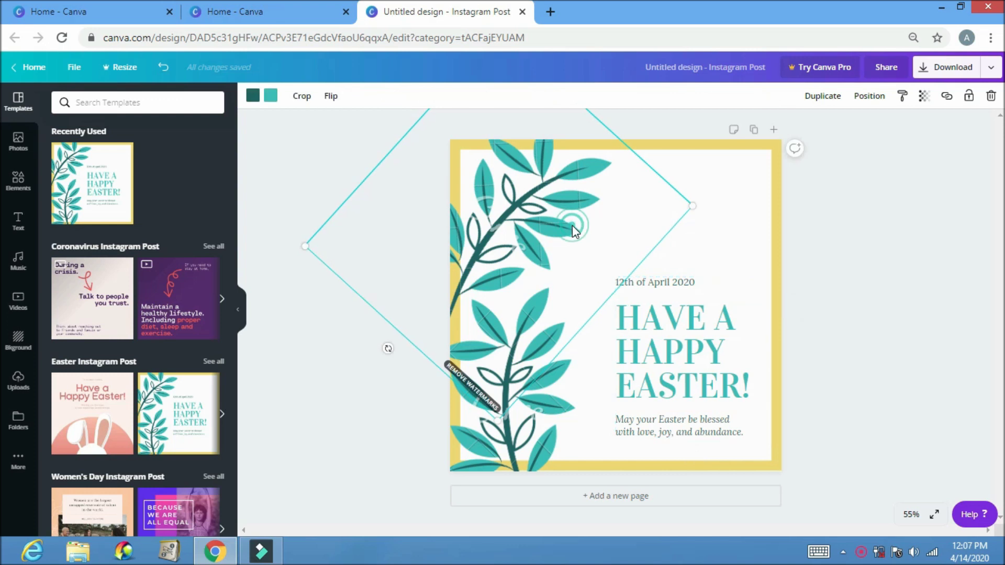
pyautogui.click(163, 71)
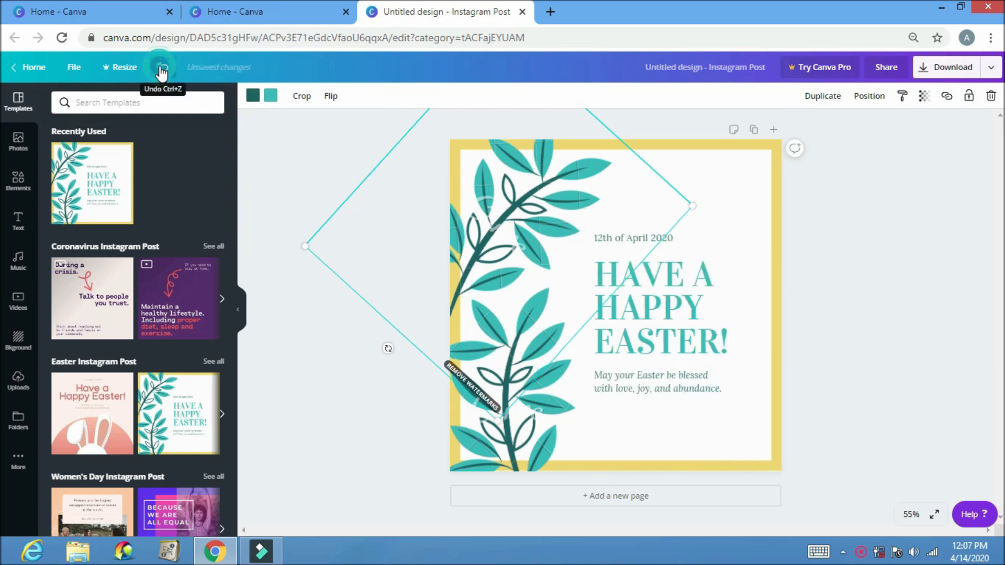
pyautogui.click(161, 69)
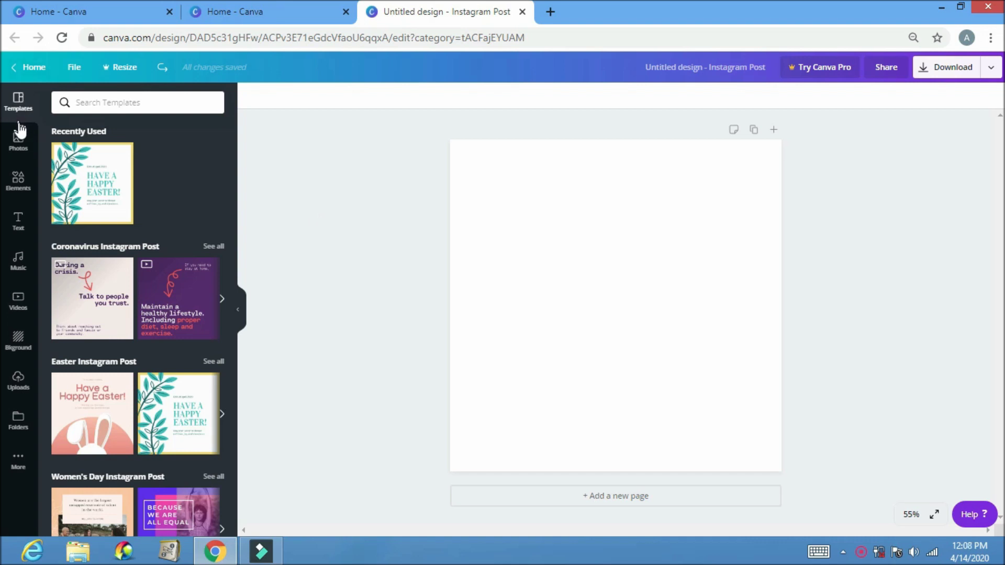
pyautogui.click(19, 144)
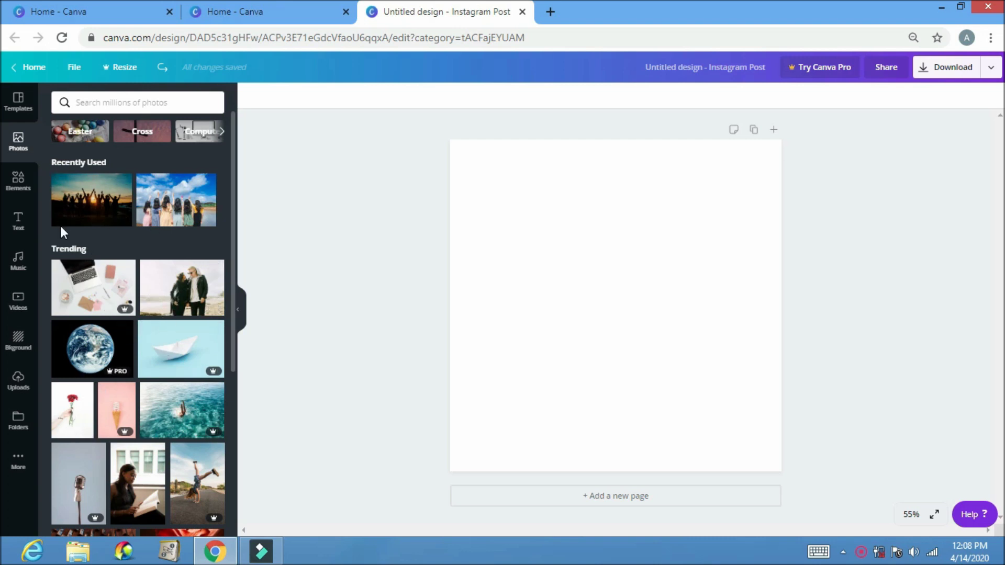
pyautogui.click(19, 463)
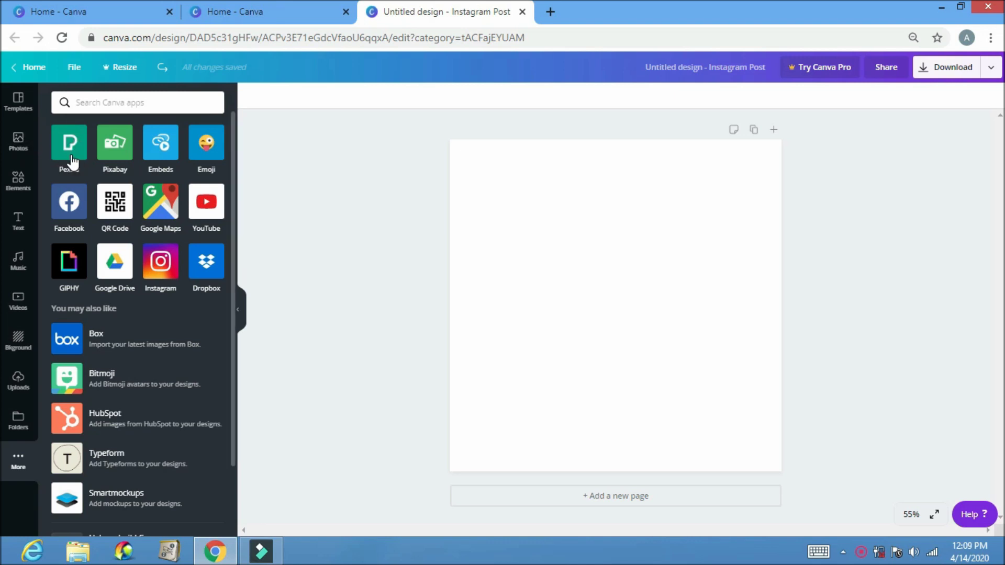
# Step: Insert a single-image grid on the page and shrink it to the page's upper-right area
pyautogui.click(19, 183)
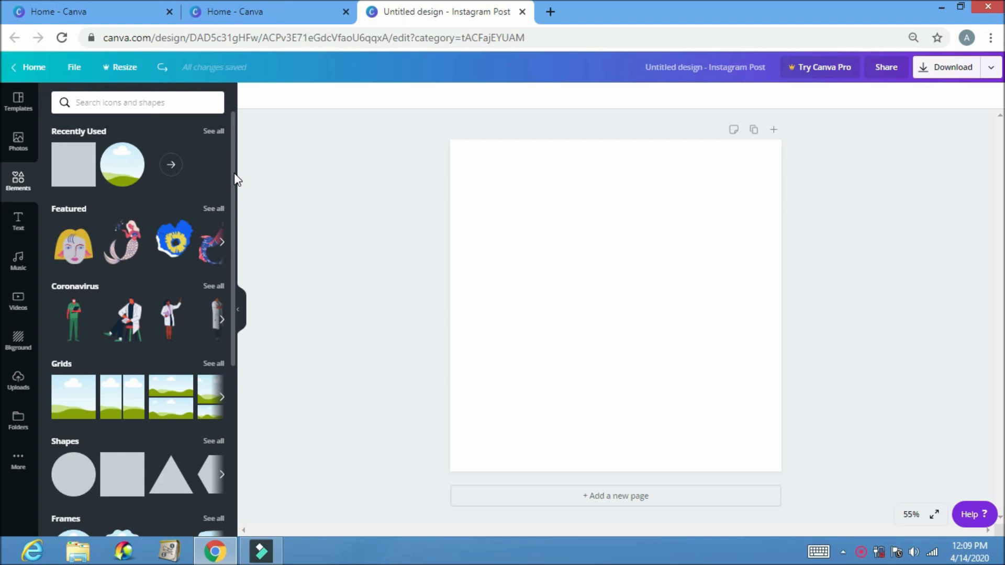
pyautogui.moveTo(235, 174); pyautogui.dragTo(228, 264)
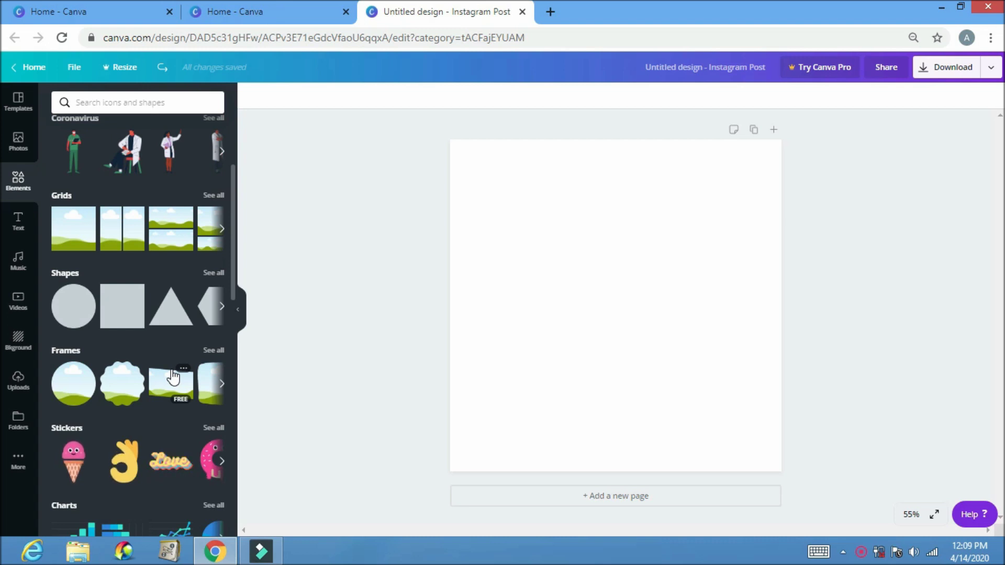
pyautogui.click(74, 240)
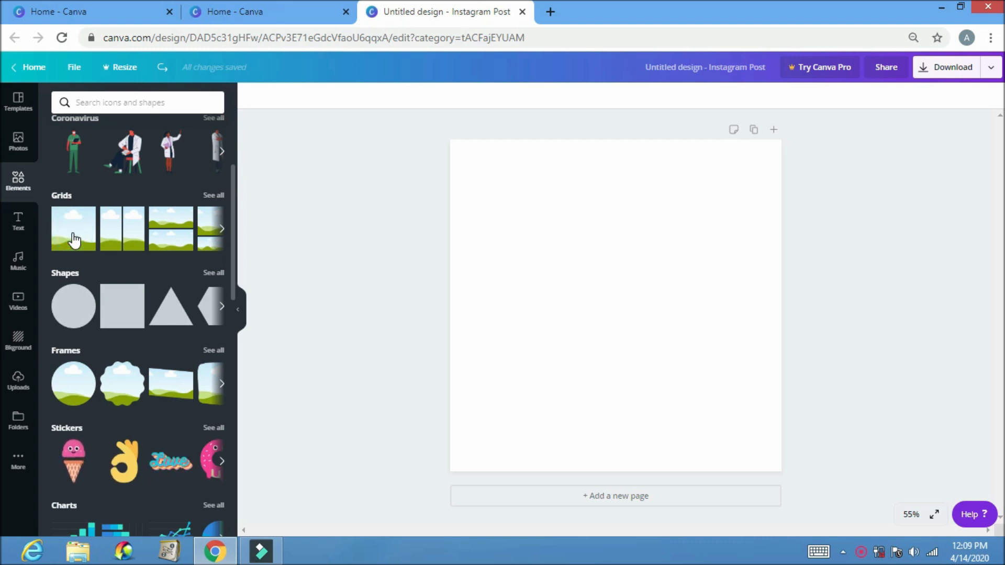
pyautogui.moveTo(451, 472); pyautogui.dragTo(623, 348)
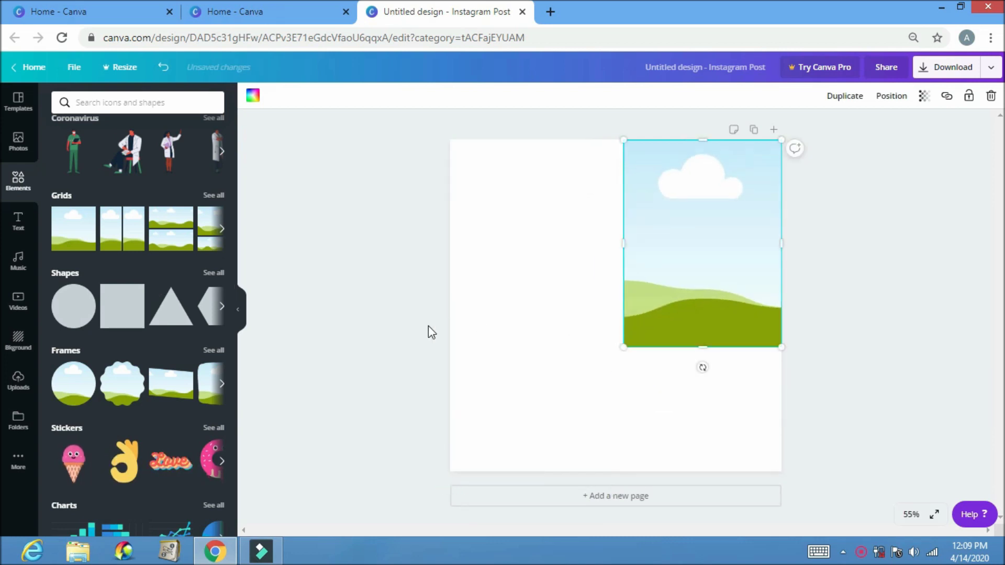
pyautogui.click(18, 382)
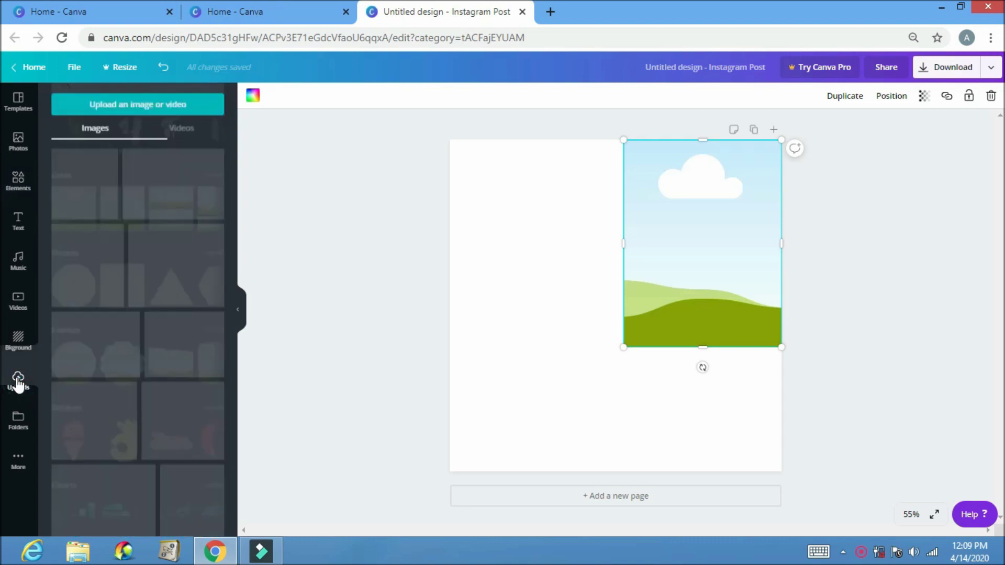
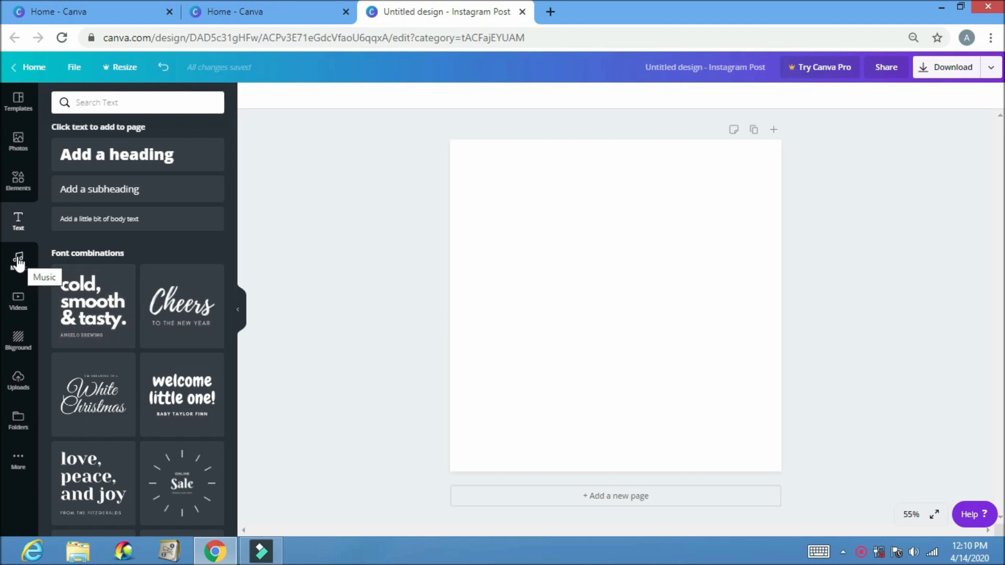
pyautogui.click(18, 259)
pyautogui.click(20, 301)
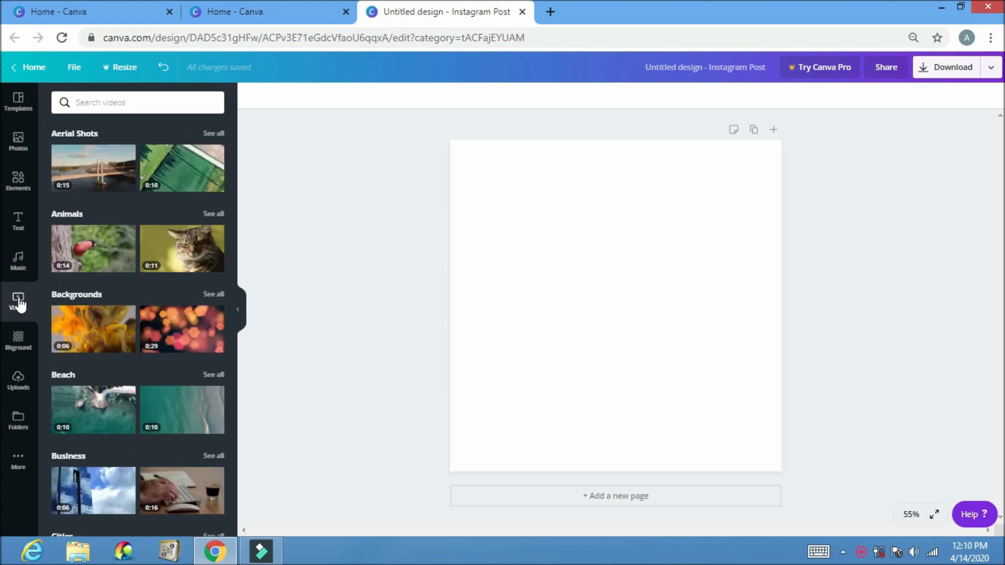
pyautogui.click(19, 259)
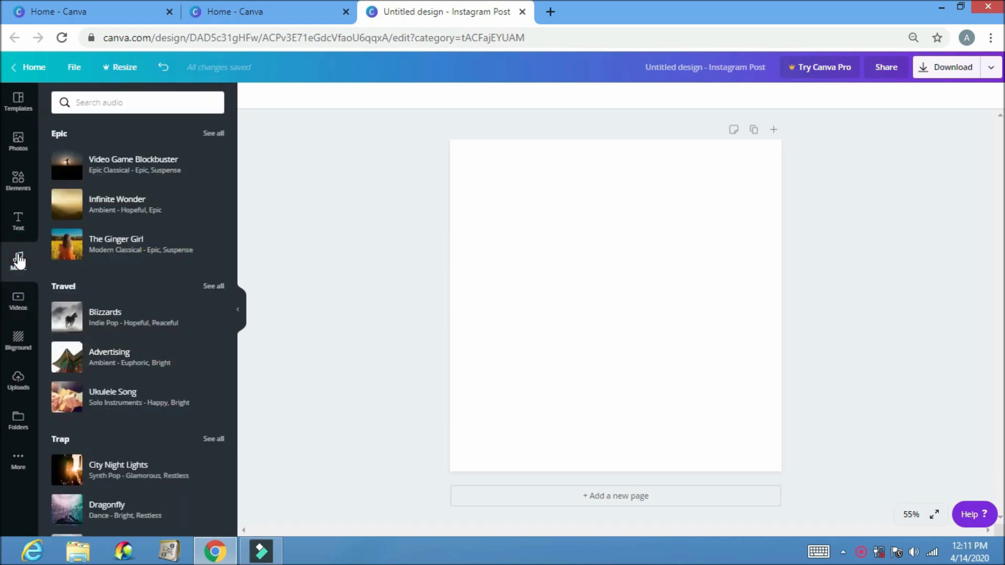
pyautogui.click(22, 309)
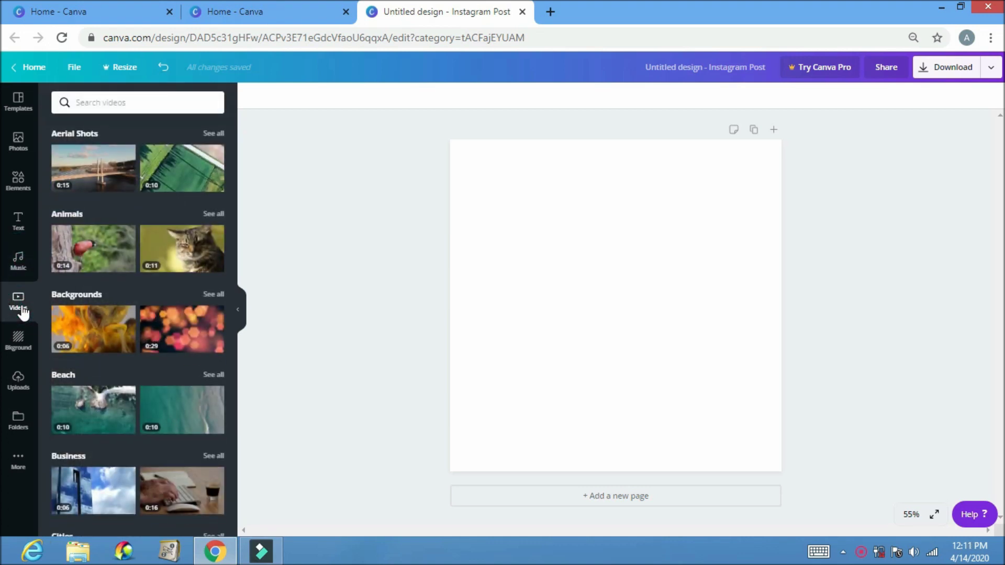
pyautogui.click(18, 258)
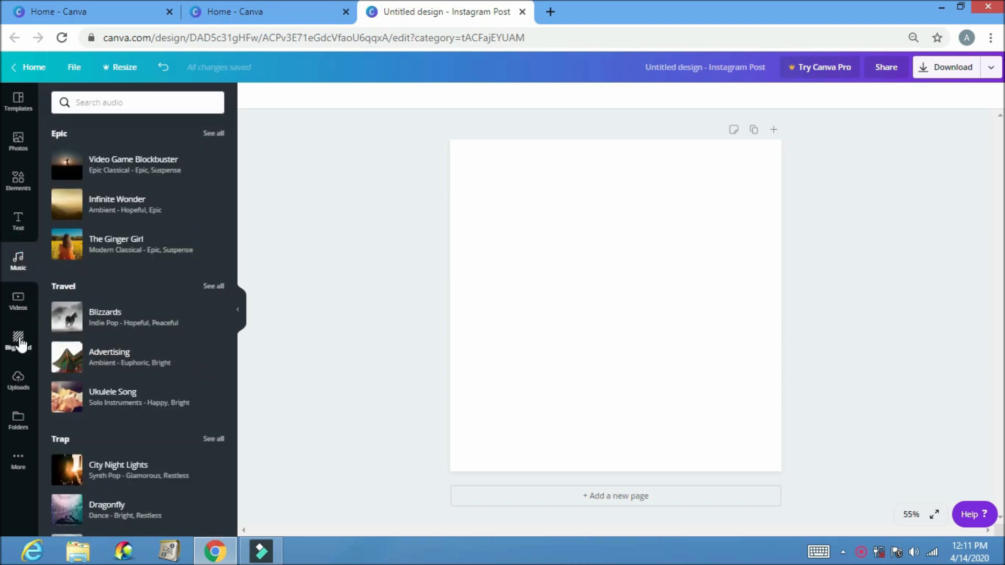
# Step: Apply the pink-to-teal polygon background to the page and add a white square shape at its centre
pyautogui.click(18, 341)
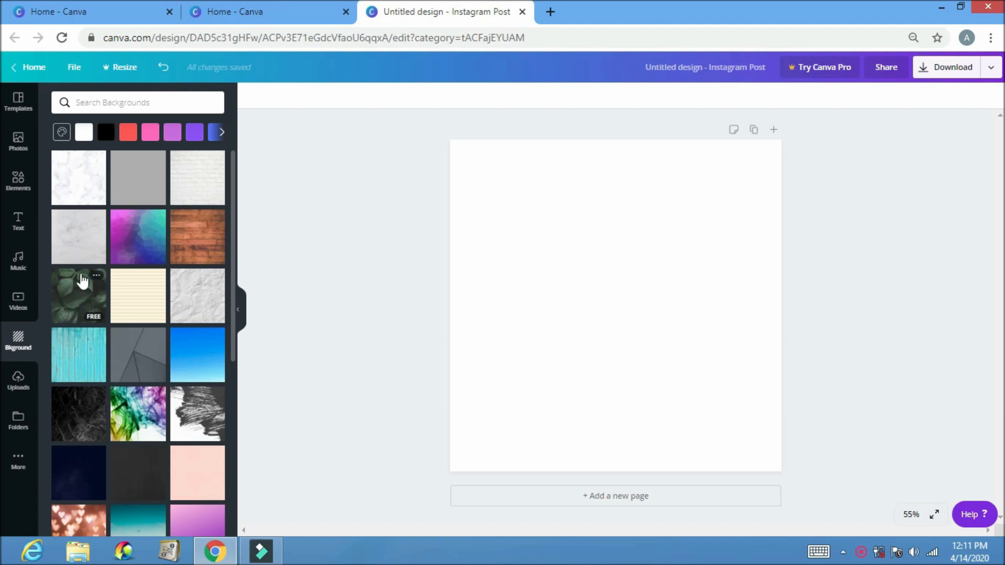
pyautogui.click(135, 243)
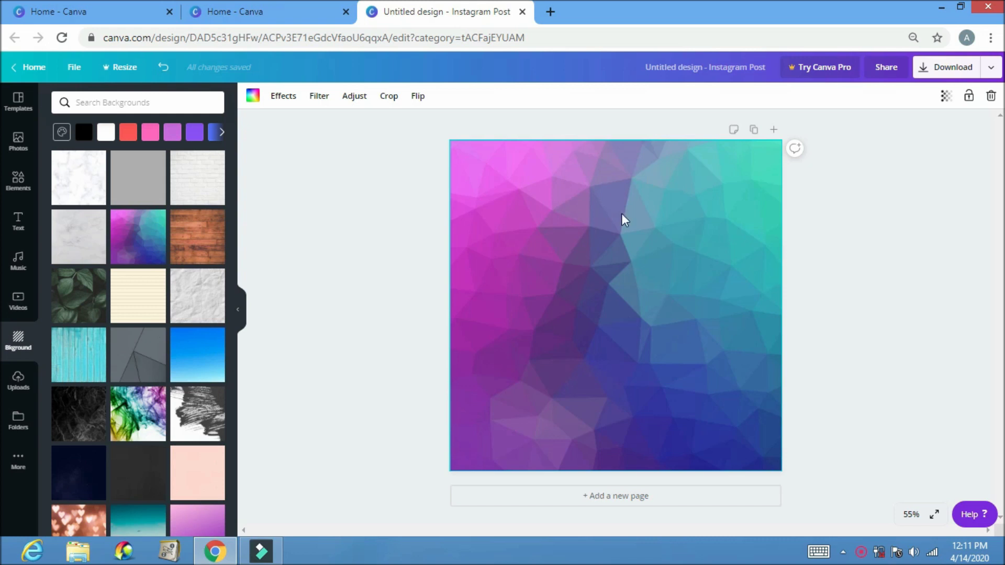
pyautogui.click(20, 181)
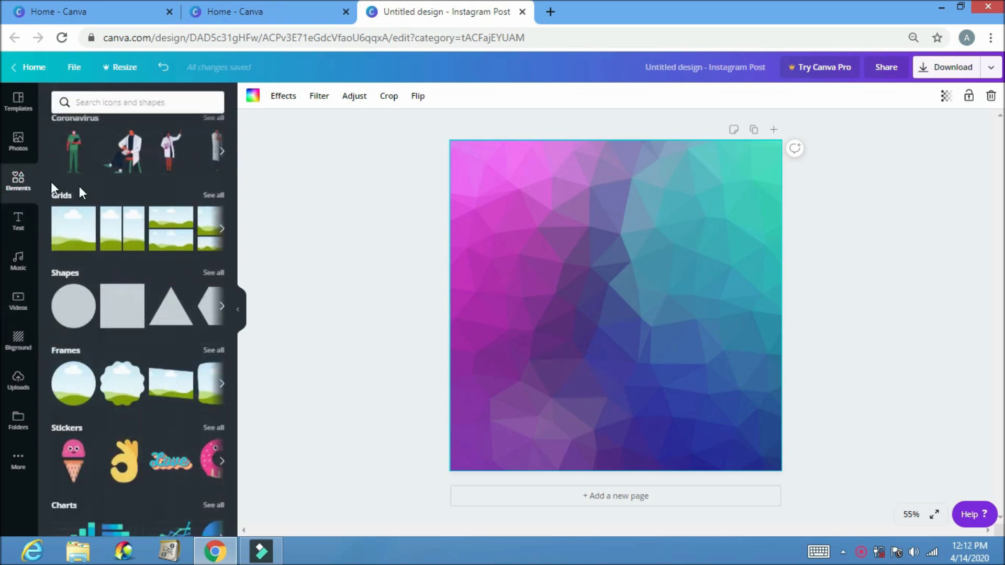
pyautogui.click(124, 320)
pyautogui.click(254, 97)
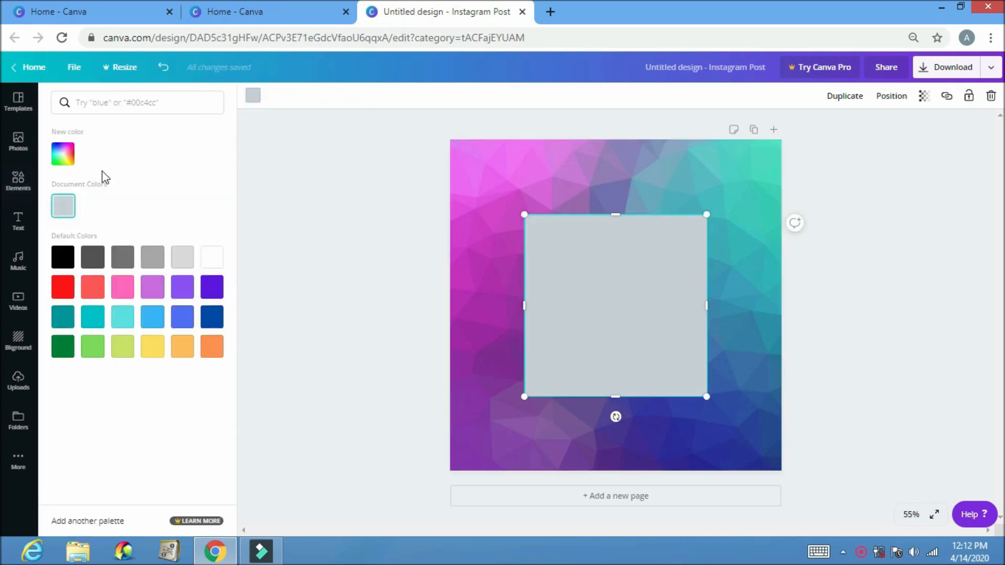
pyautogui.click(213, 258)
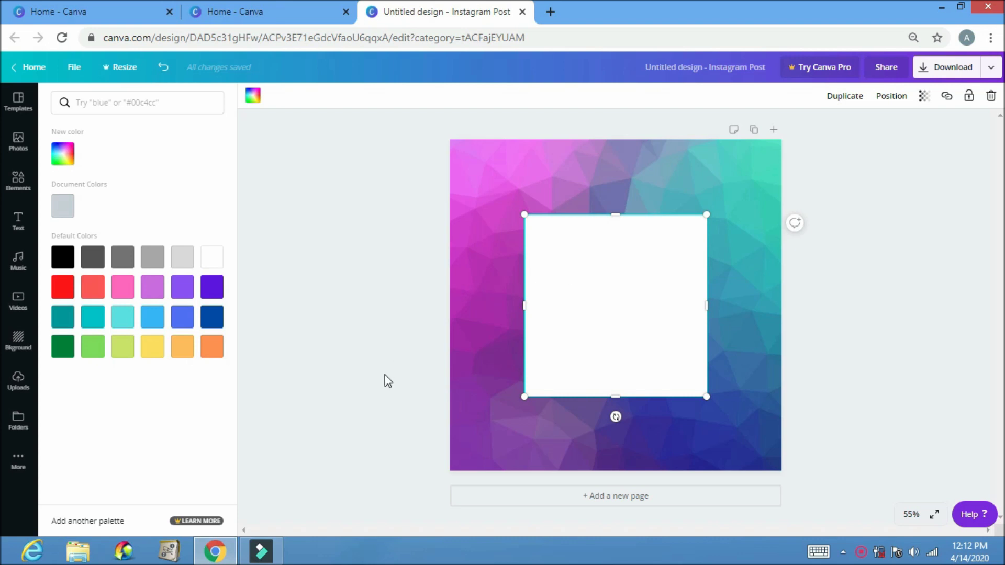
# Step: Delete the white square and the polygon background from the page
pyautogui.click(19, 346)
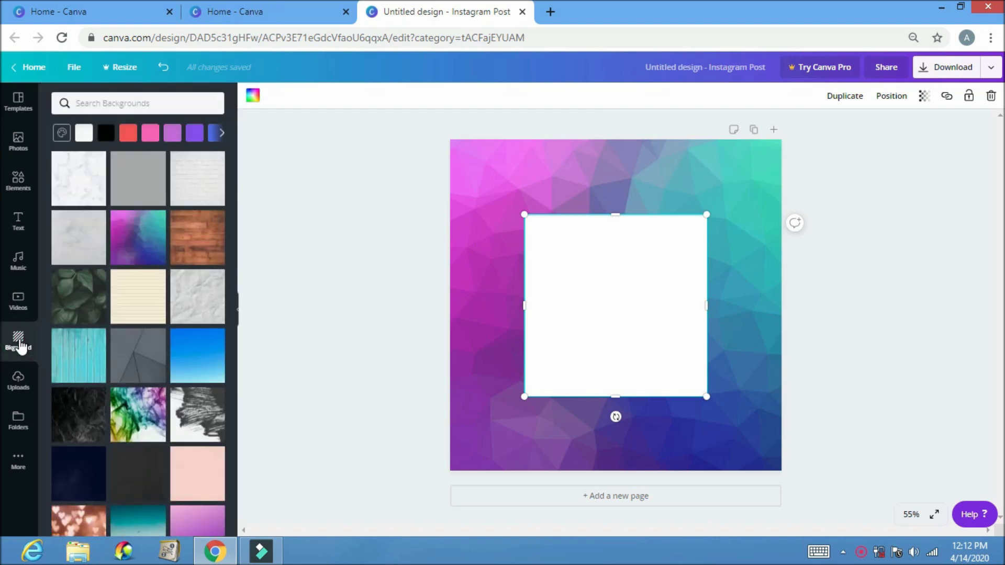
pyautogui.click(991, 96)
pyautogui.click(661, 270)
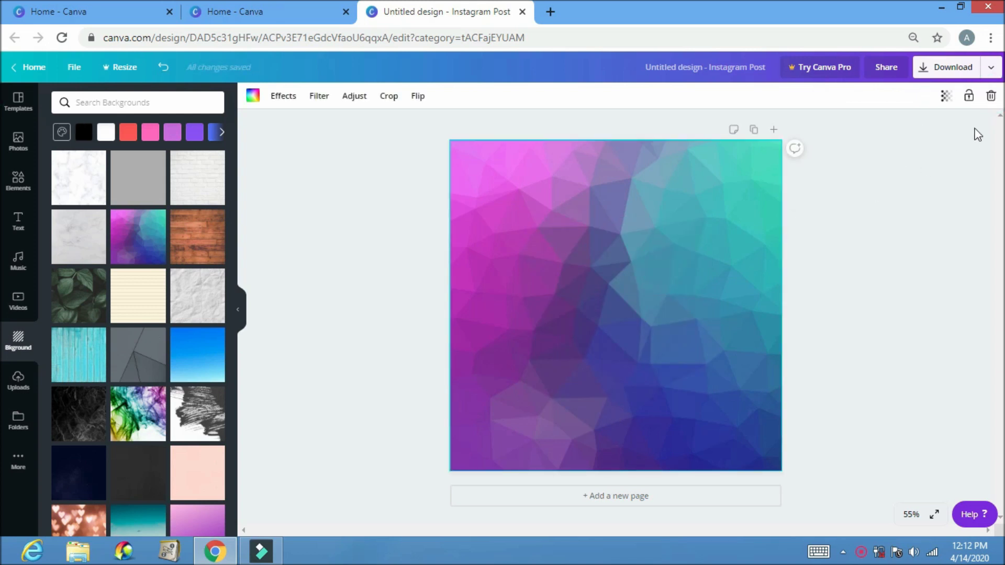
pyautogui.click(990, 96)
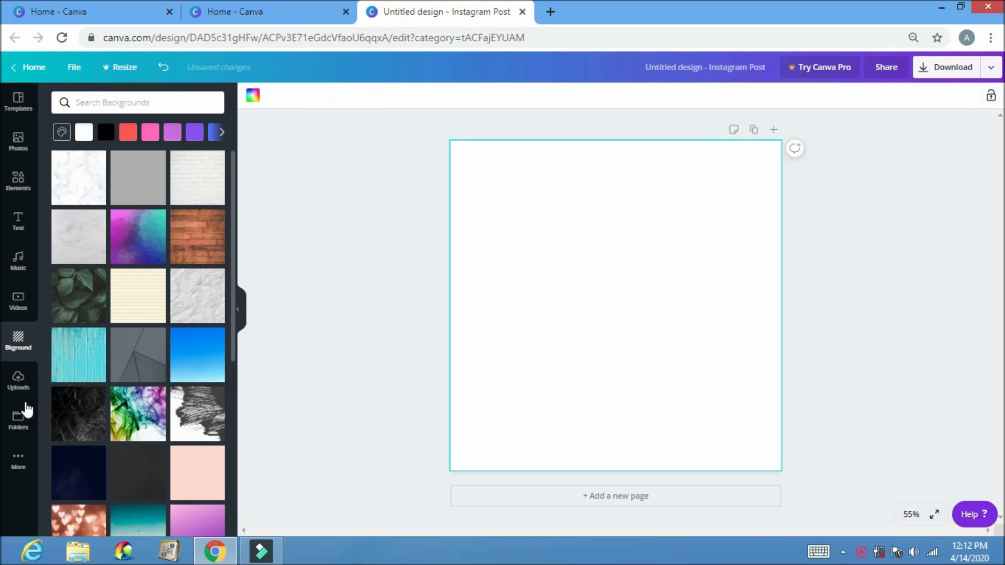
pyautogui.click(21, 382)
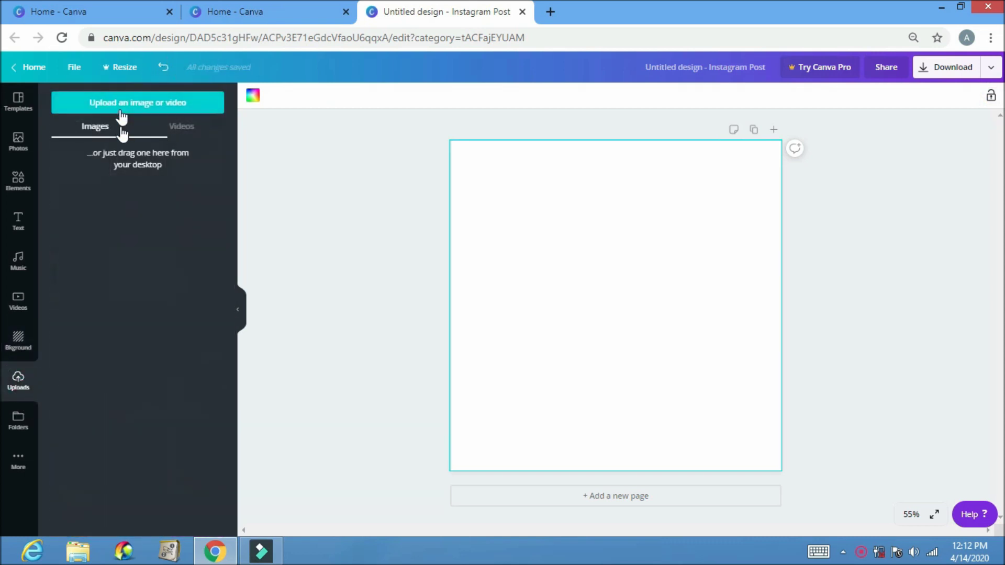
pyautogui.click(18, 424)
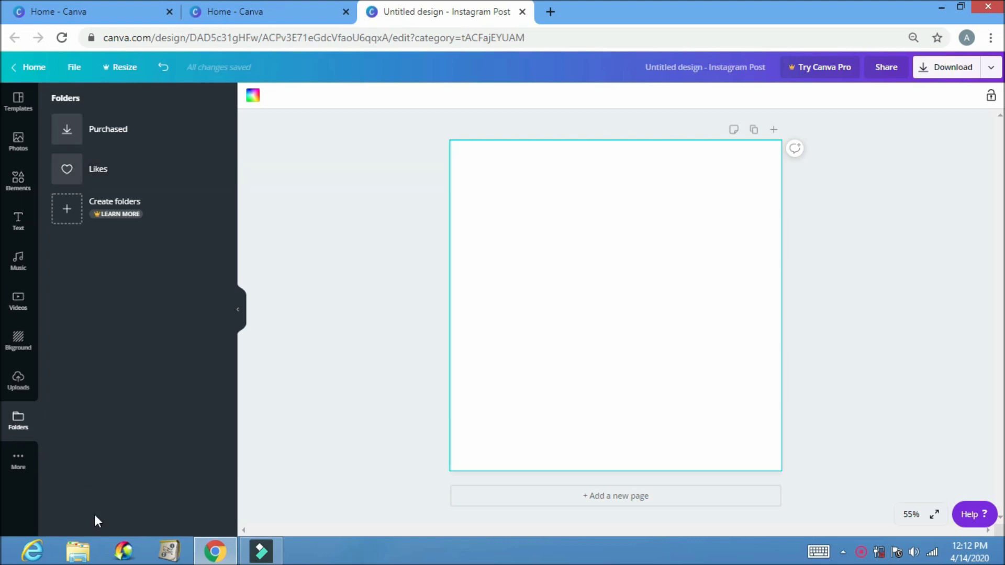
pyautogui.click(19, 464)
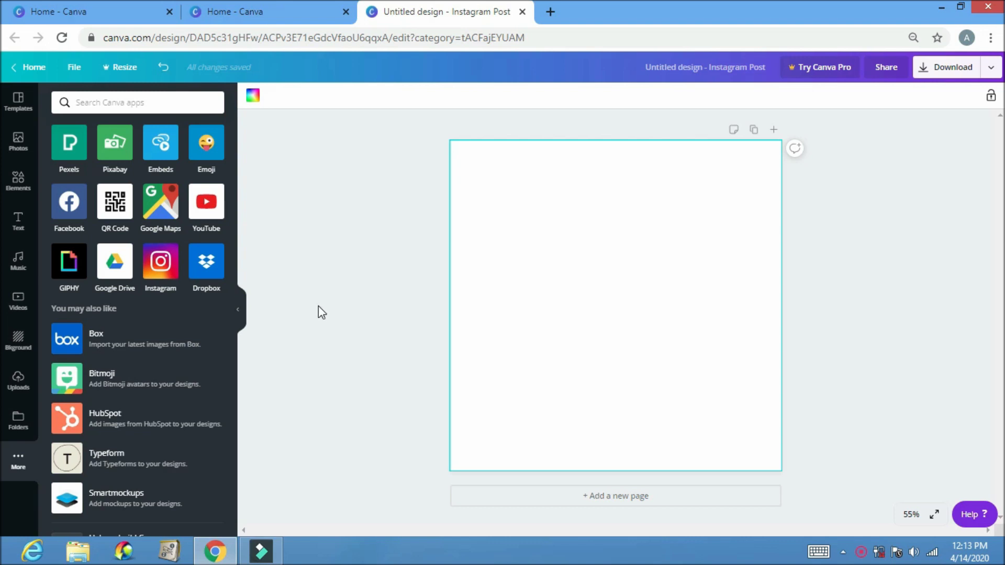
# Step: Insert the recently used sunset group silhouette photo and enlarge it to span the page's width from the top edge, about 825 high
pyautogui.click(18, 142)
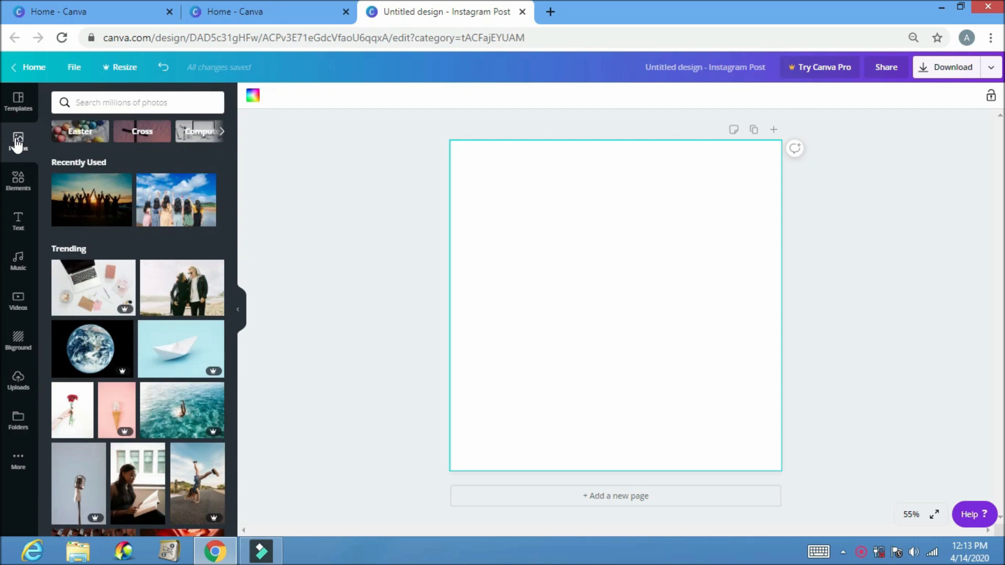
pyautogui.click(92, 210)
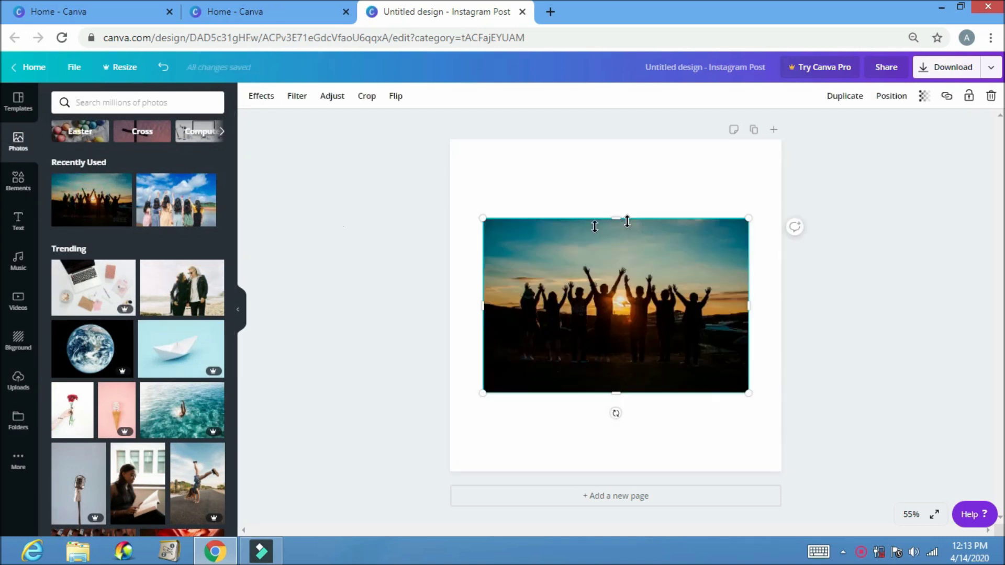
pyautogui.moveTo(463, 205); pyautogui.dragTo(445, 198)
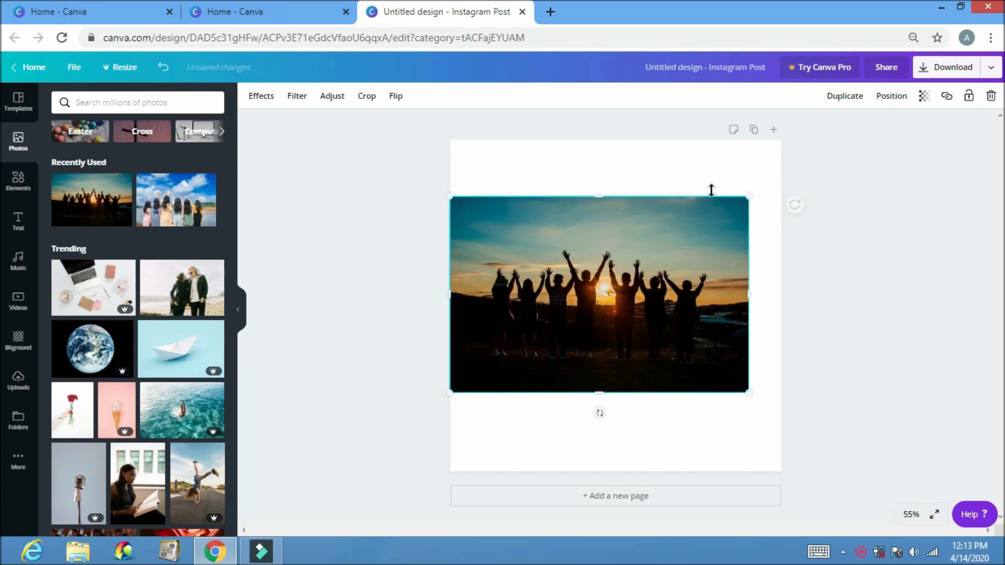
pyautogui.moveTo(752, 198); pyautogui.dragTo(796, 165)
pyautogui.moveTo(624, 162); pyautogui.dragTo(623, 133)
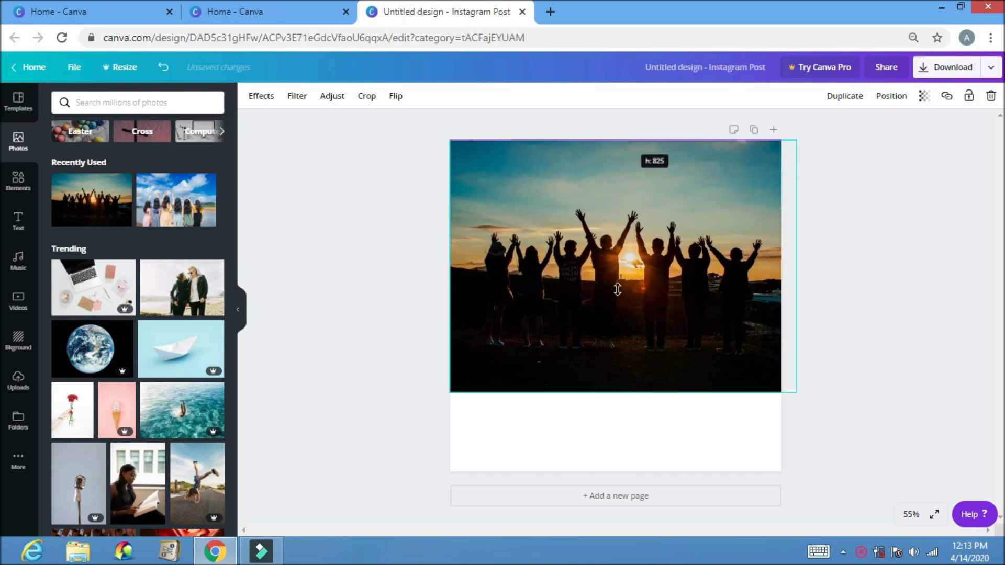
# Step: Crop the sunset photo by scaling the image up inside its frame, keeping the raised-arms figures in view
pyautogui.doubleClick(618, 294)
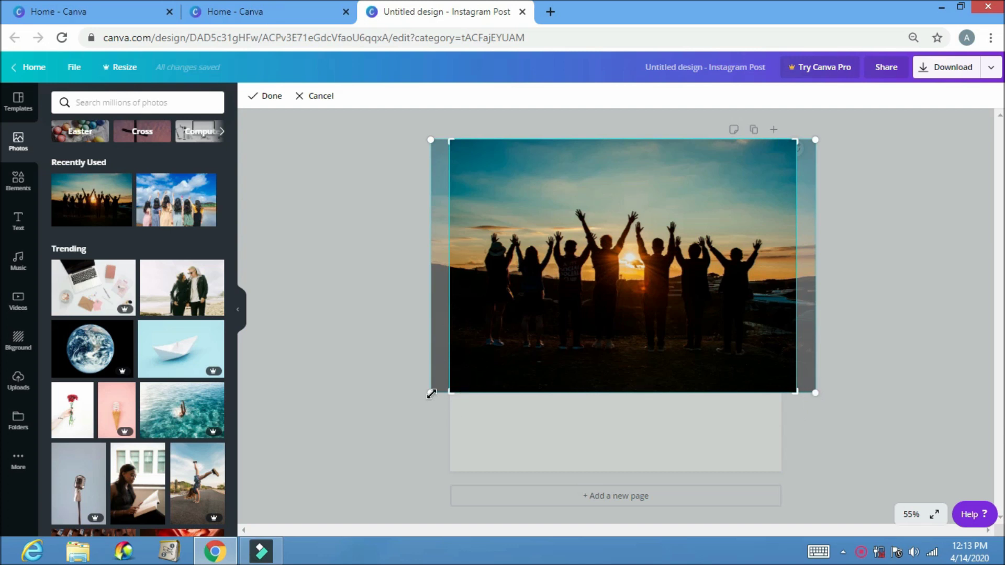
pyautogui.moveTo(431, 393); pyautogui.dragTo(358, 549)
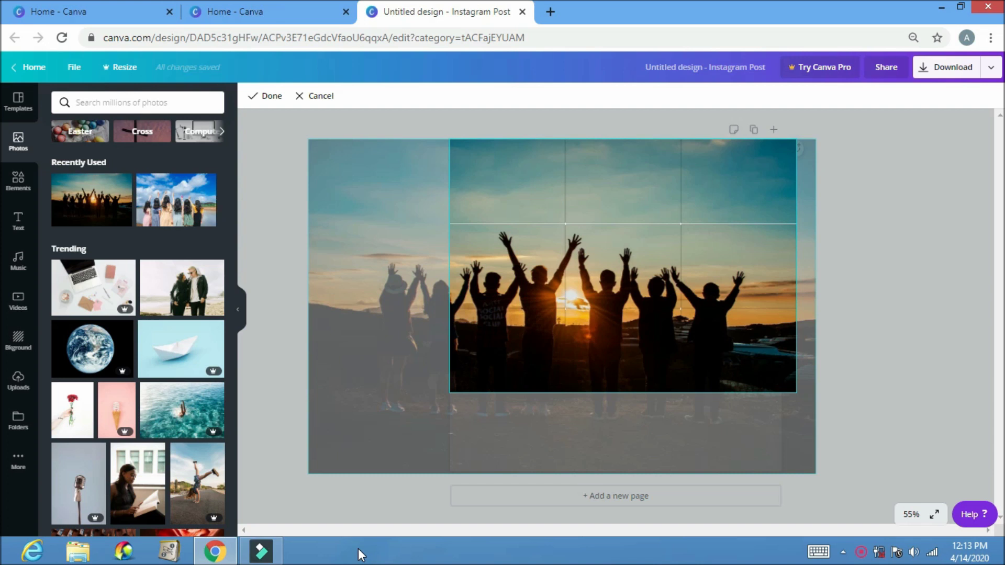
pyautogui.click(268, 98)
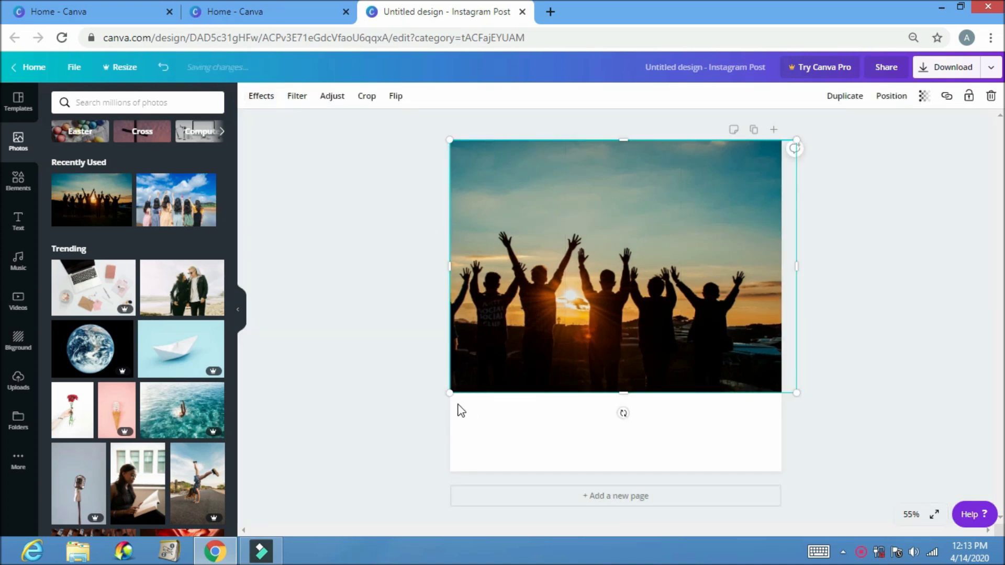
# Step: Move the photo down past the page's bottom edge and stretch its left and top edges to cover the whole page
pyautogui.moveTo(640, 357); pyautogui.dragTo(682, 434)
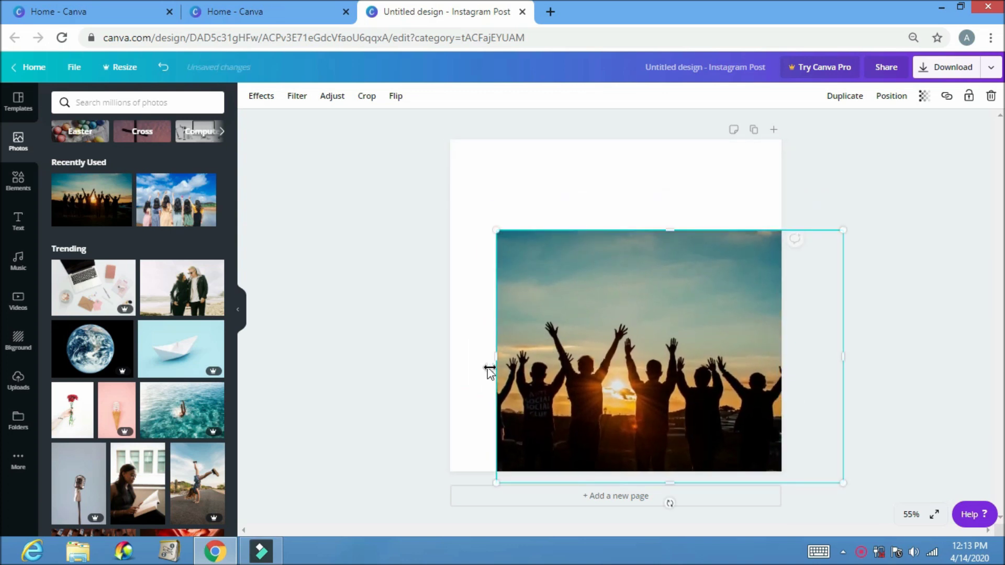
pyautogui.moveTo(495, 356); pyautogui.dragTo(437, 350)
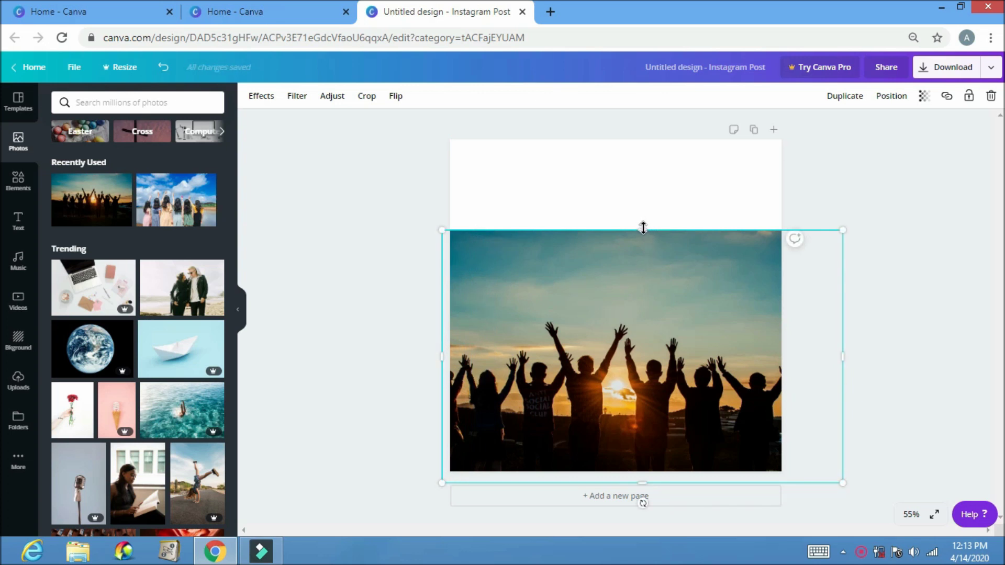
pyautogui.moveTo(643, 224); pyautogui.dragTo(637, 139)
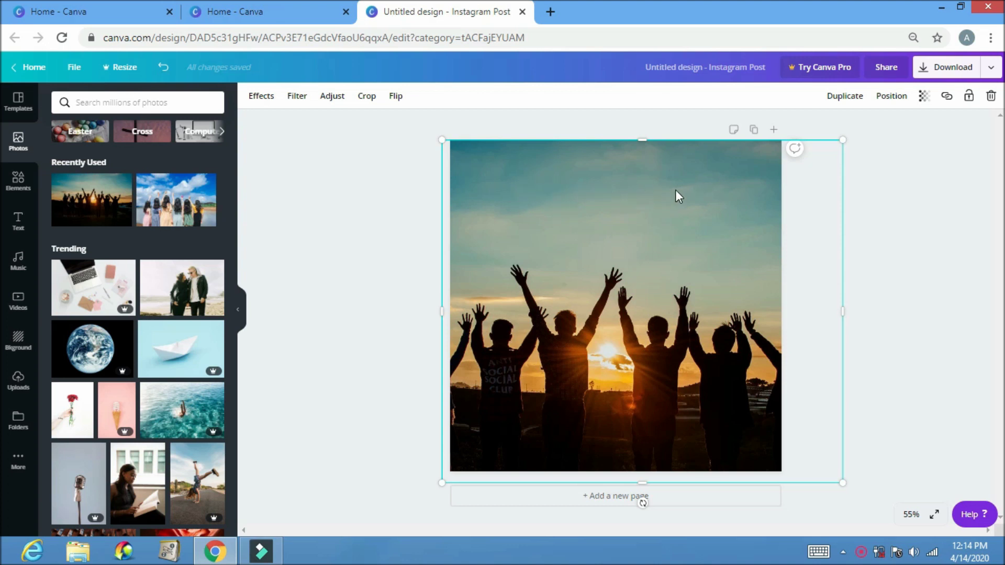
# Step: Add a square shape, stretch it into a rectangle about 837 wide, and place it in the sky area above the raised arms
pyautogui.click(18, 180)
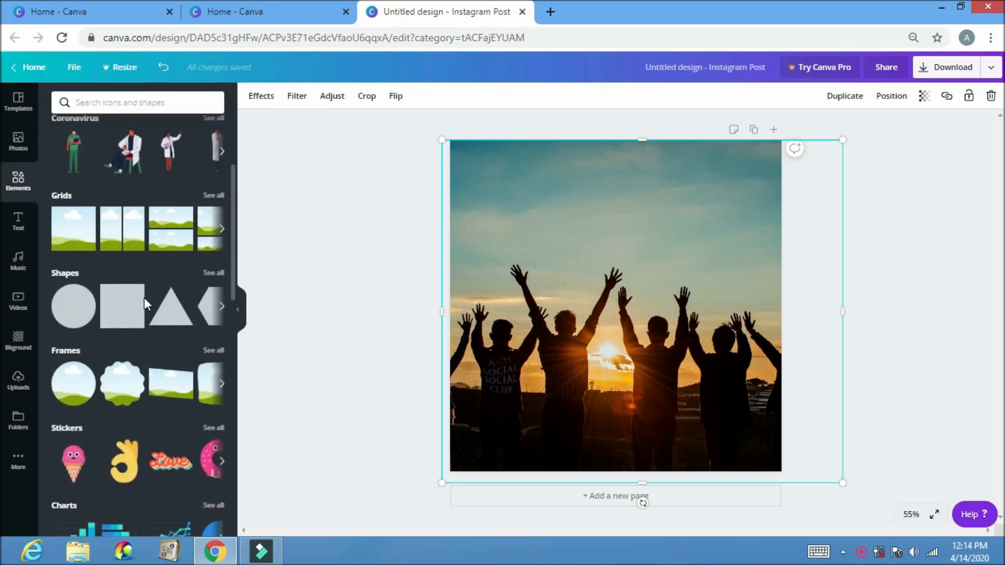
pyautogui.click(127, 305)
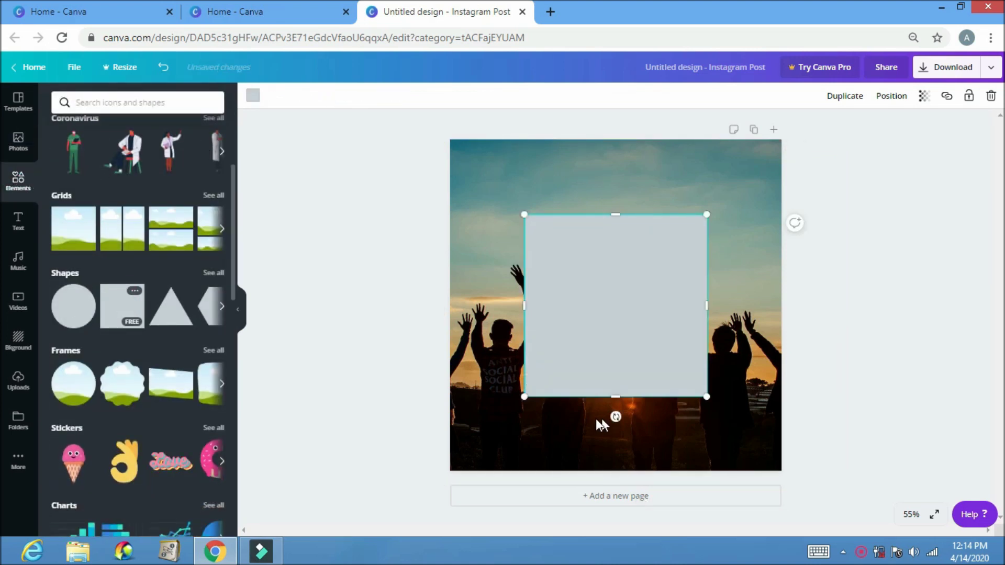
pyautogui.moveTo(618, 397); pyautogui.dragTo(623, 305)
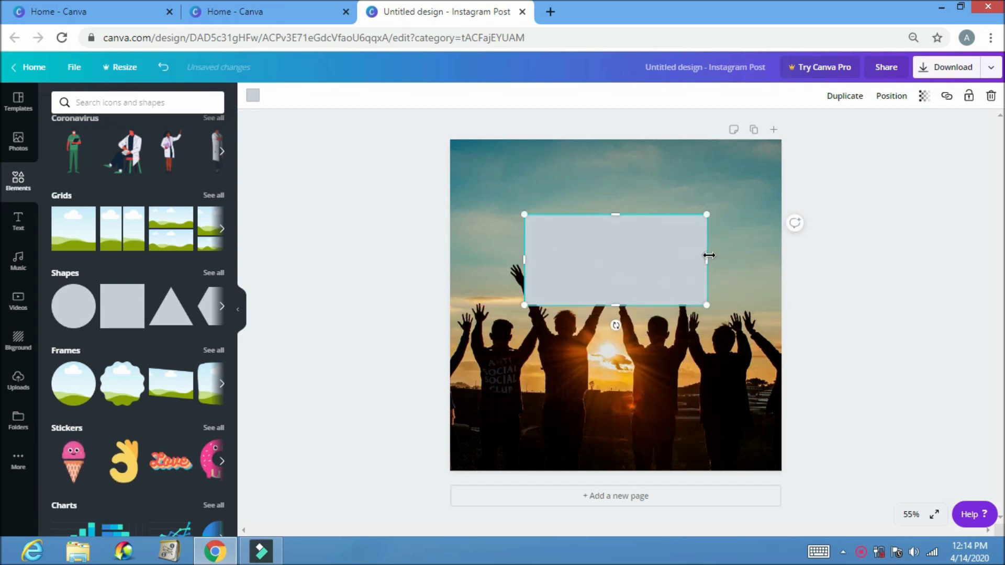
pyautogui.moveTo(709, 255); pyautogui.dragTo(782, 269)
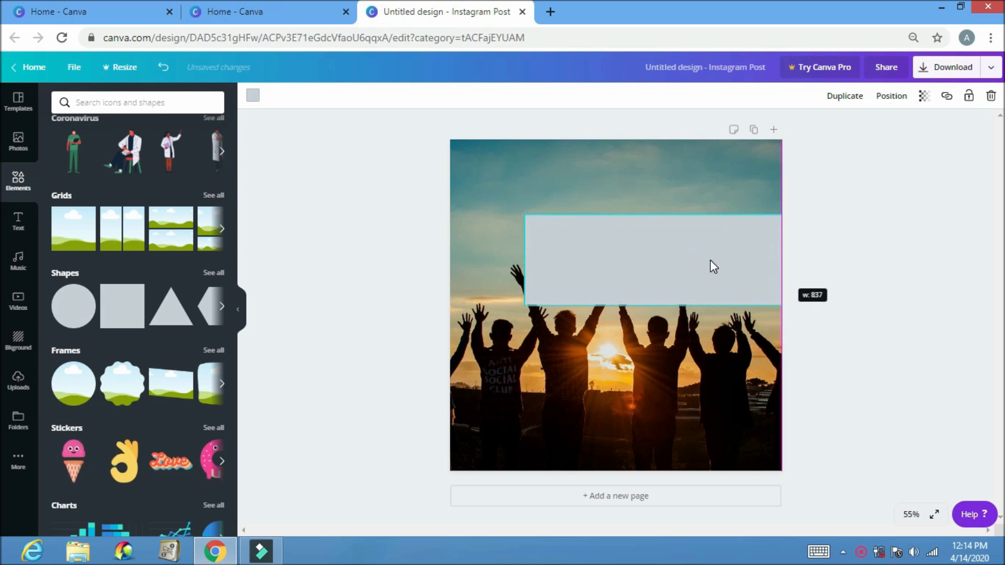
pyautogui.moveTo(682, 218)
pyautogui.mouseDown()
pyautogui.moveTo(655, 194)
pyautogui.moveTo(684, 209)
pyautogui.moveTo(674, 206)
pyautogui.mouseUp()
# Step: Recolour the grey rectangle white
pyautogui.click(254, 95)
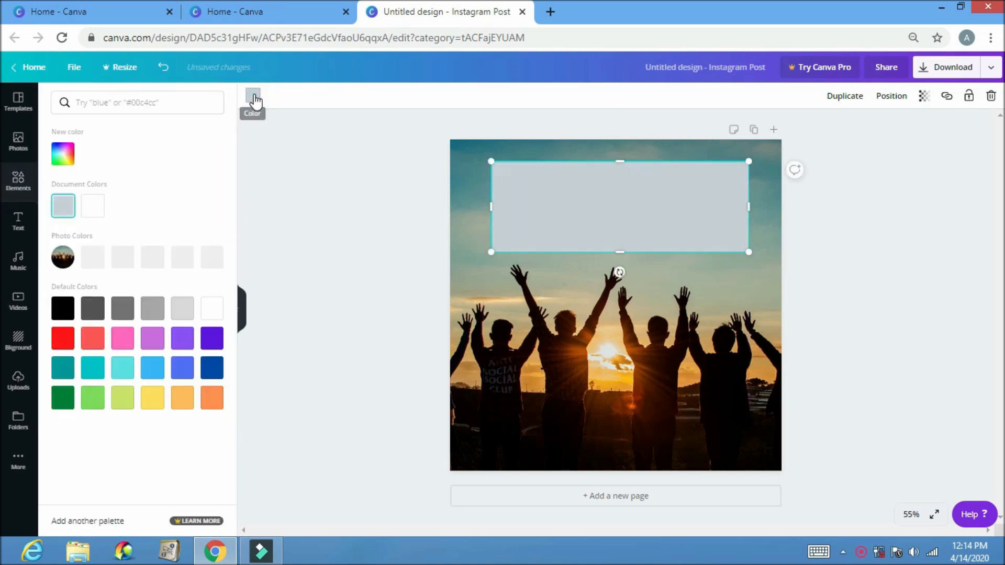
pyautogui.click(91, 215)
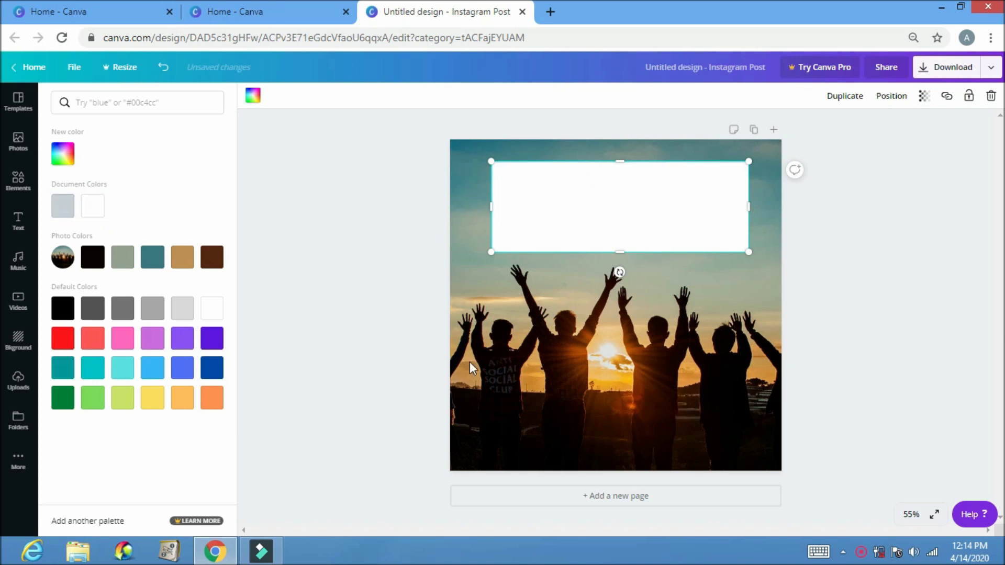
pyautogui.click(602, 226)
pyautogui.click(739, 294)
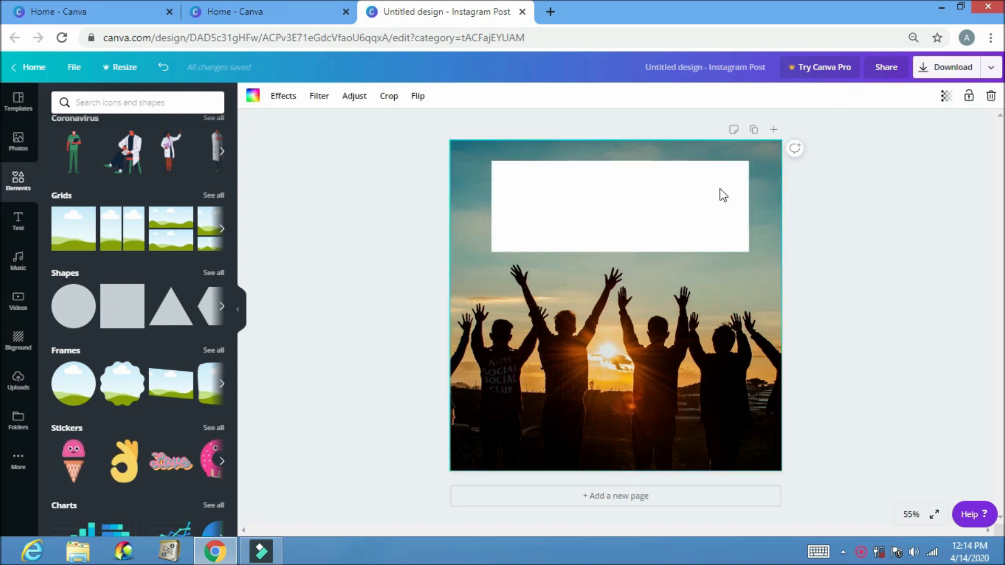
# Step: Set the white rectangle's transparency to about 60
pyautogui.click(710, 232)
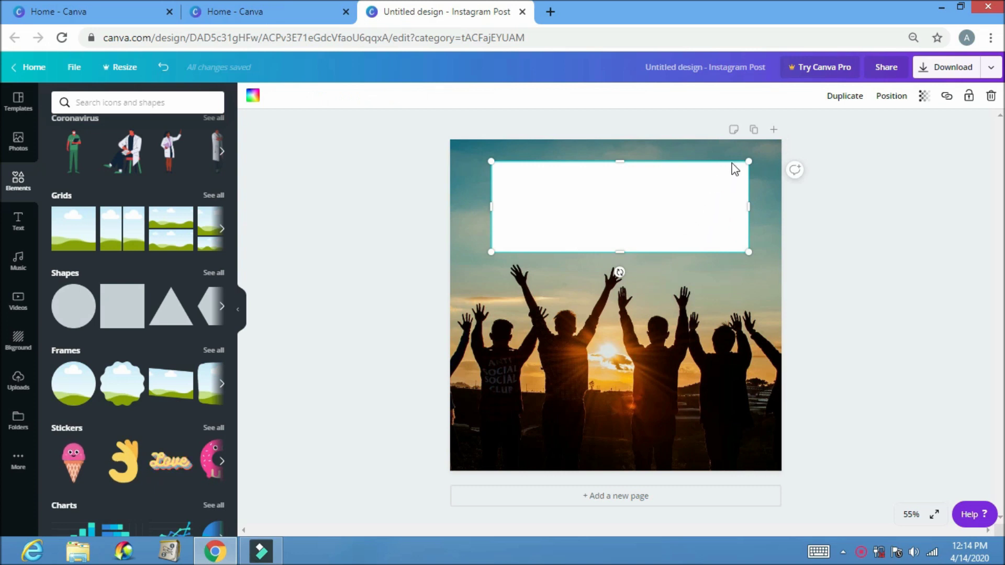
pyautogui.click(923, 97)
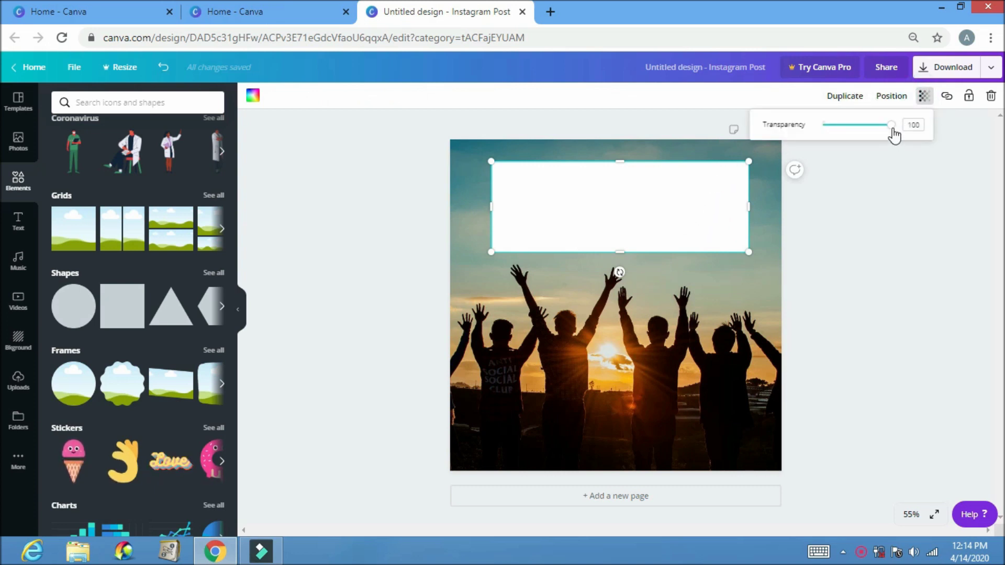
pyautogui.moveTo(891, 127); pyautogui.dragTo(862, 127)
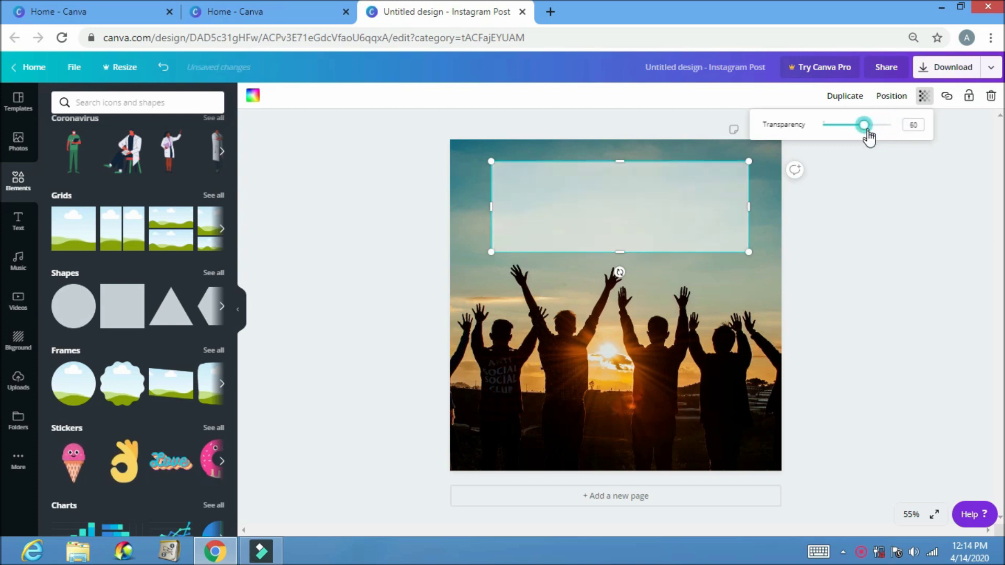
# Step: Set the background photo's transparency to about 84
pyautogui.click(748, 319)
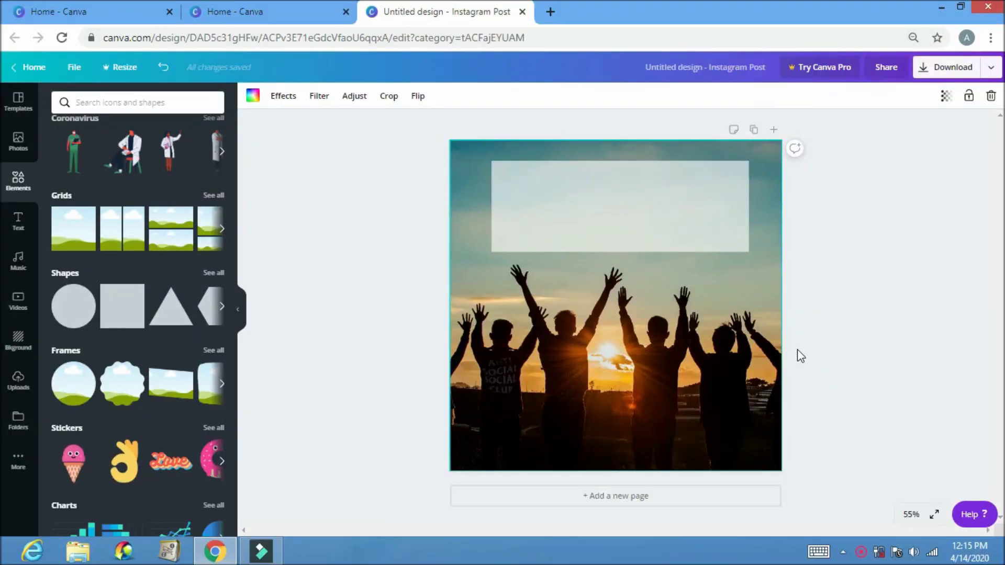
pyautogui.click(946, 99)
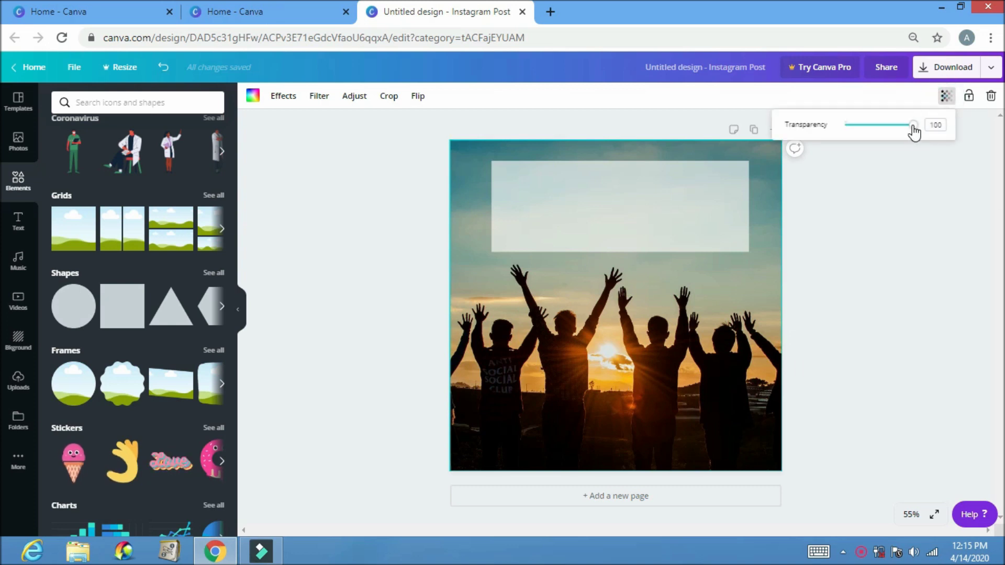
pyautogui.moveTo(912, 127); pyautogui.dragTo(906, 129)
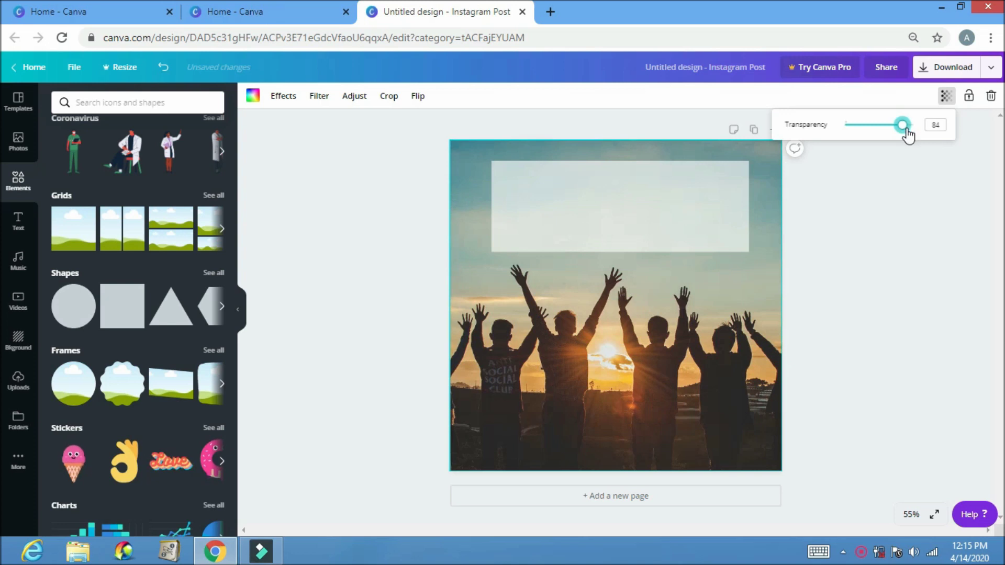
pyautogui.click(701, 400)
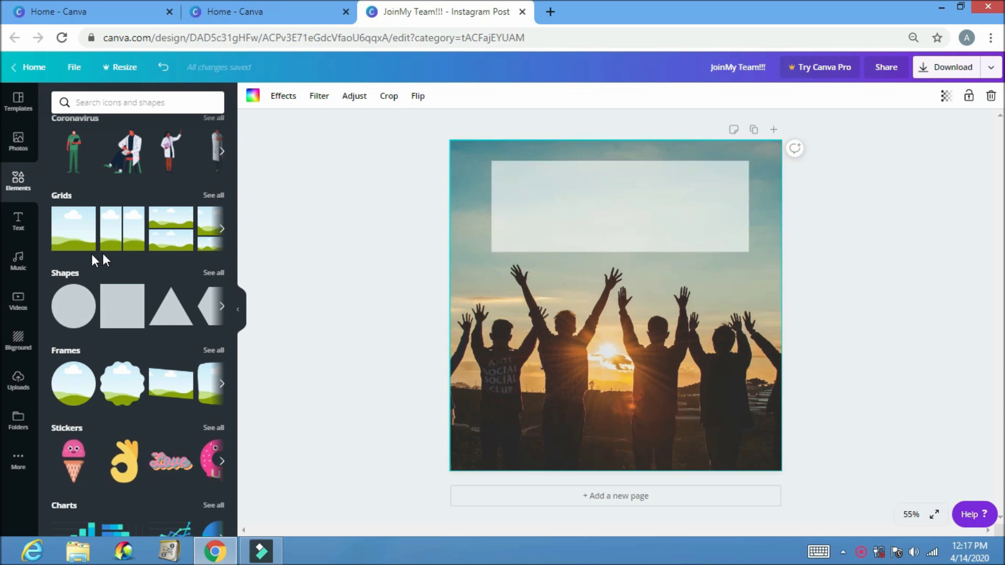
# Step: Add a subheading text box to the page and replace its text with "Join My Team!!!"
pyautogui.click(21, 228)
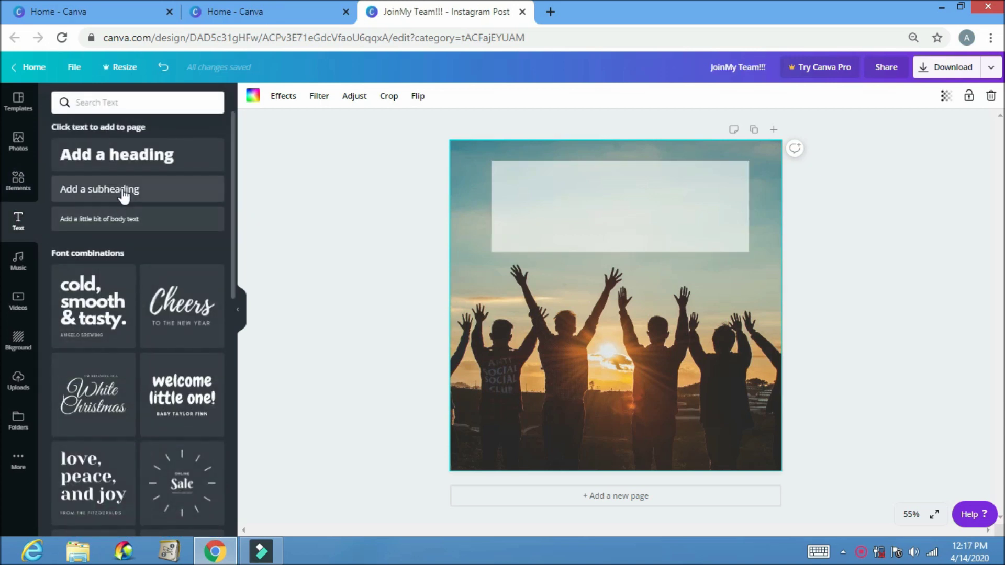
pyautogui.click(124, 194)
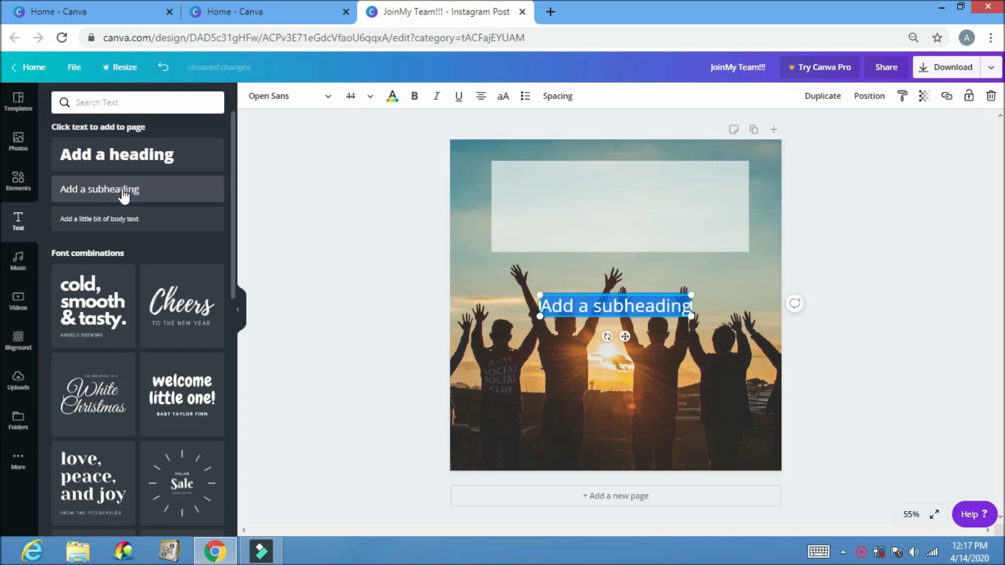
pyautogui.click(658, 310)
pyautogui.press('BackSpace')
pyautogui.press('BackSpace')
pyautogui.press('BackSpace')
pyautogui.press('BackSpace')
pyautogui.press('BackSpace')
pyautogui.press('BackSpace')
pyautogui.press('BackSpace')
pyautogui.press('BackSpace')
pyautogui.press('BackSpace')
pyautogui.press('BackSpace')
pyautogui.press('BackSpace')
pyautogui.press('BackSpace')
pyautogui.press('BackSpace')
pyautogui.press('BackSpace')
pyautogui.press('BackSpace')
pyautogui.write('Join My Team!!!')
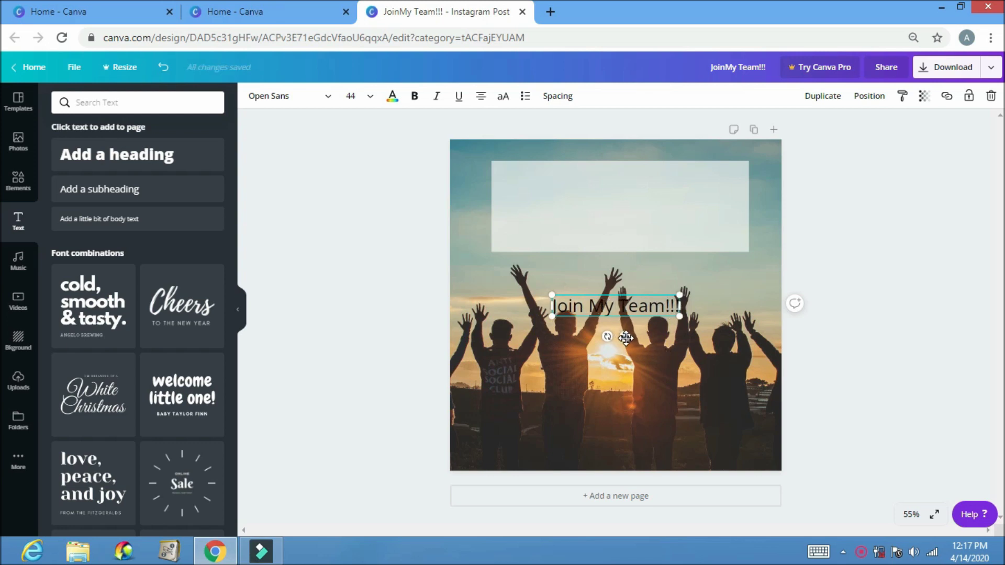
# Step: Enlarge the "Join My Team!!!" text to size 62.6 and centre it on the translucent rectangle
pyautogui.moveTo(626, 314); pyautogui.dragTo(730, 237)
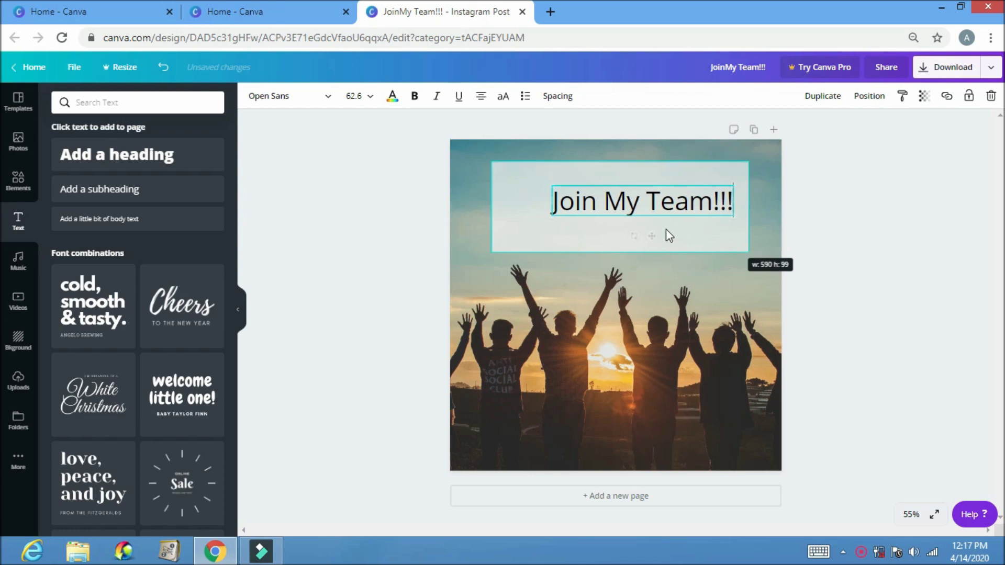
pyautogui.moveTo(651, 236); pyautogui.dragTo(634, 237)
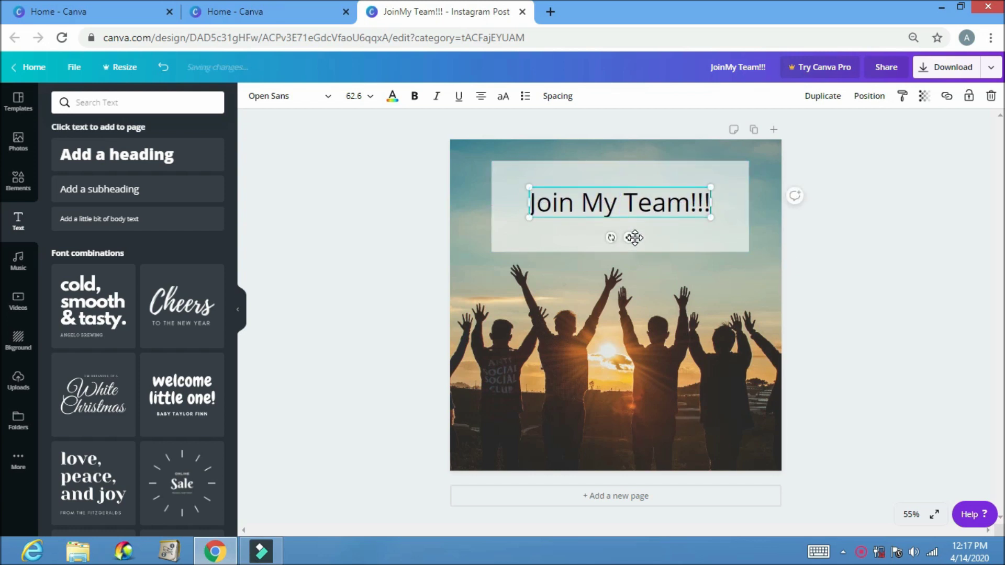
# Step: Change the "Join My Team!!!" text's font to Abril Fatface
pyautogui.click(330, 99)
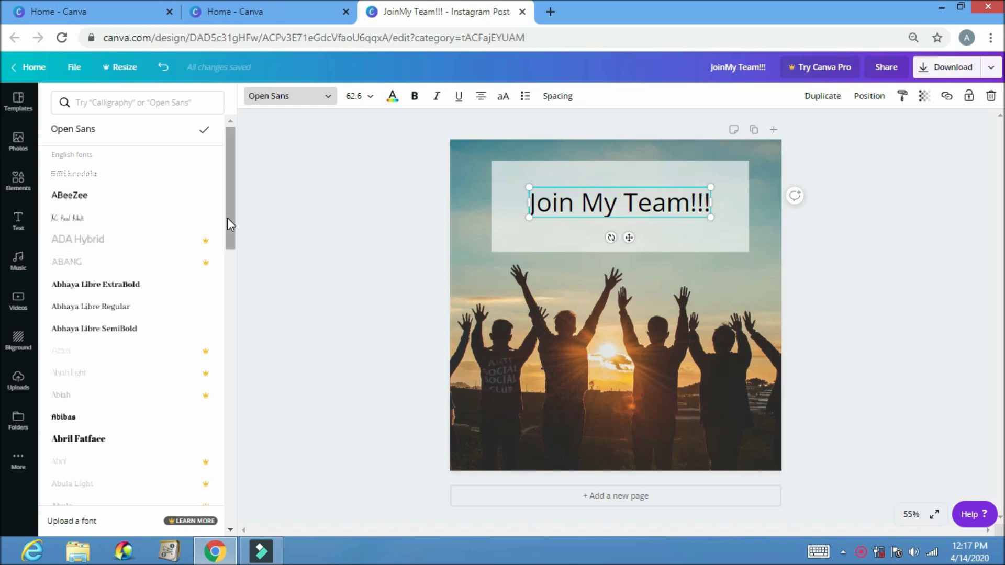
pyautogui.scroll(-1, 227, 218)
pyautogui.moveTo(233, 248); pyautogui.dragTo(243, 322)
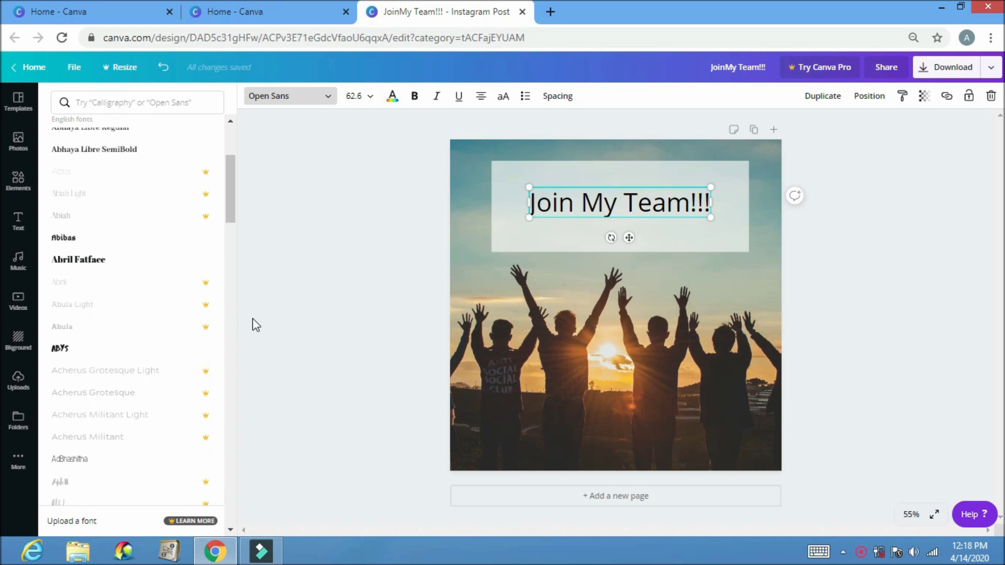
pyautogui.click(187, 257)
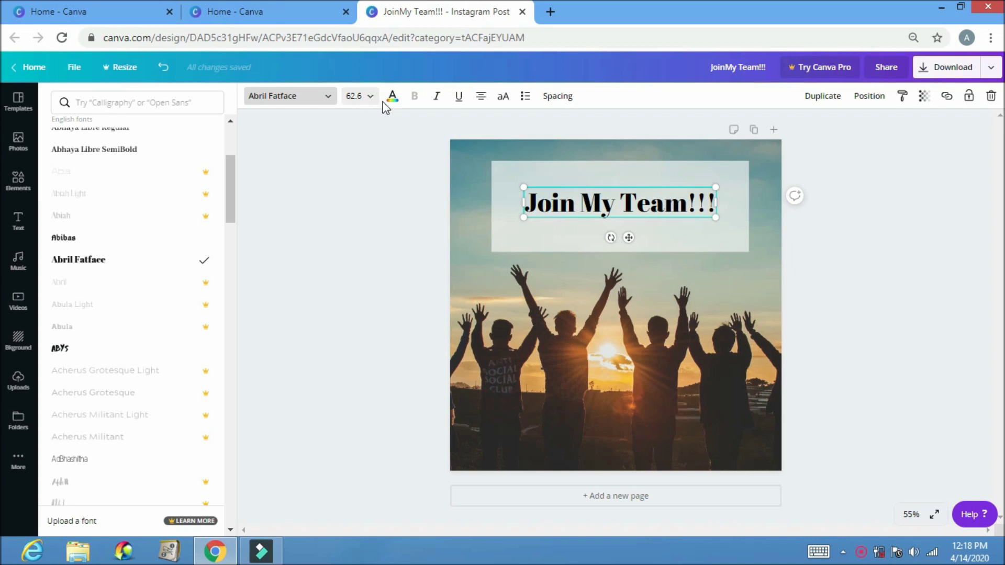
# Step: Set the "Join My Team!!!" text's line height to about 1.61 and deselect it
pyautogui.click(564, 103)
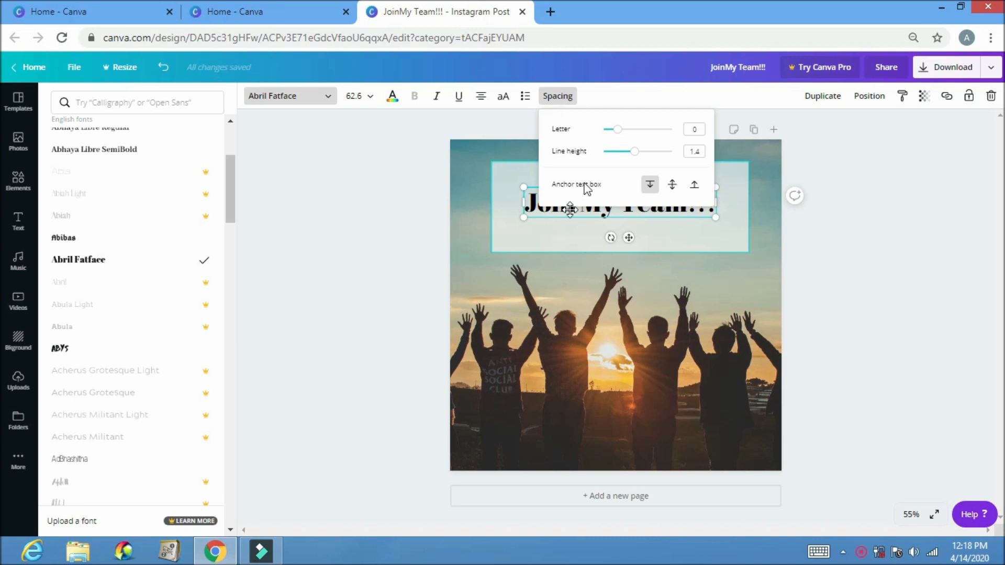
pyautogui.moveTo(621, 134); pyautogui.dragTo(642, 155)
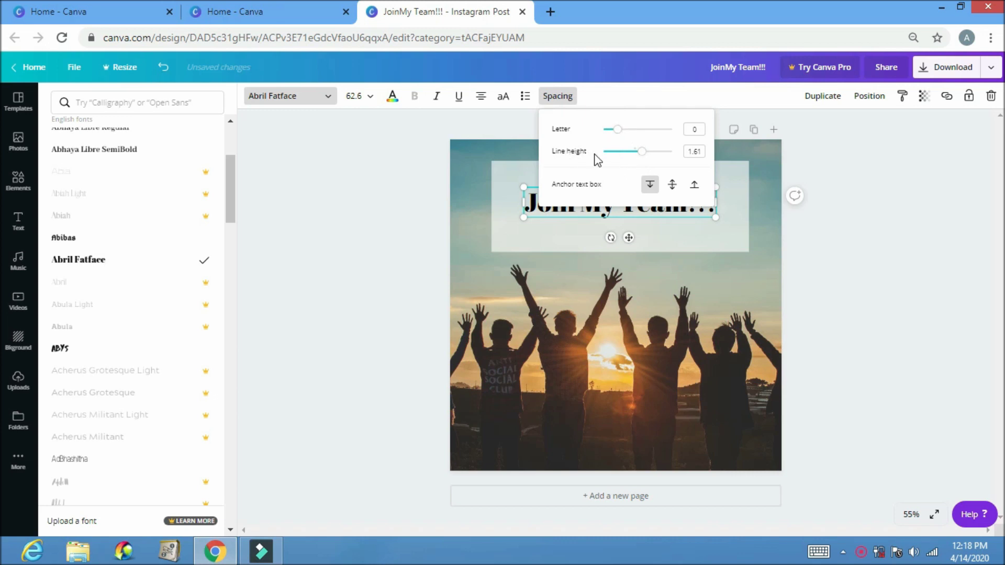
pyautogui.click(485, 122)
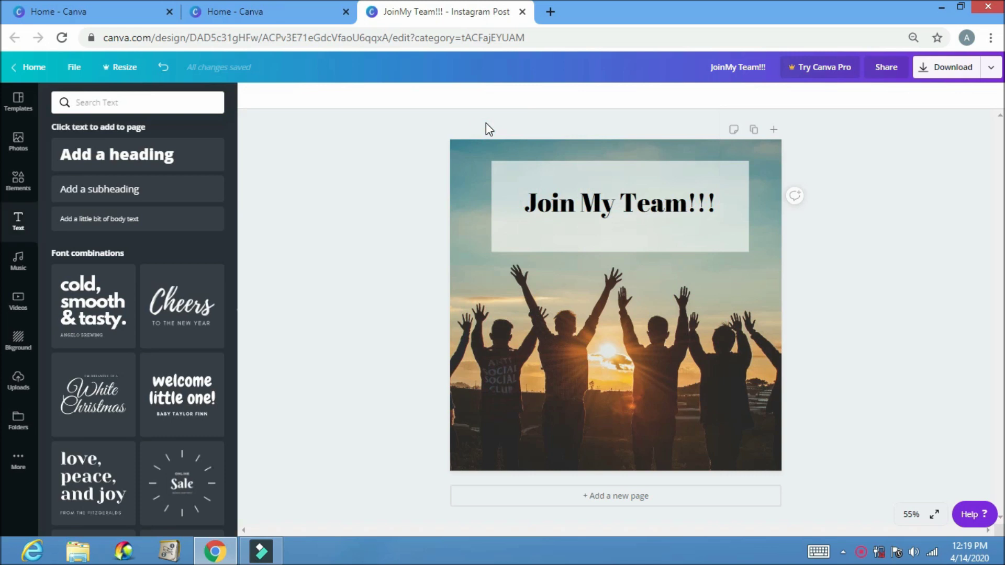
# Step: Delete the full-page sunset photo from the page
pyautogui.click(592, 375)
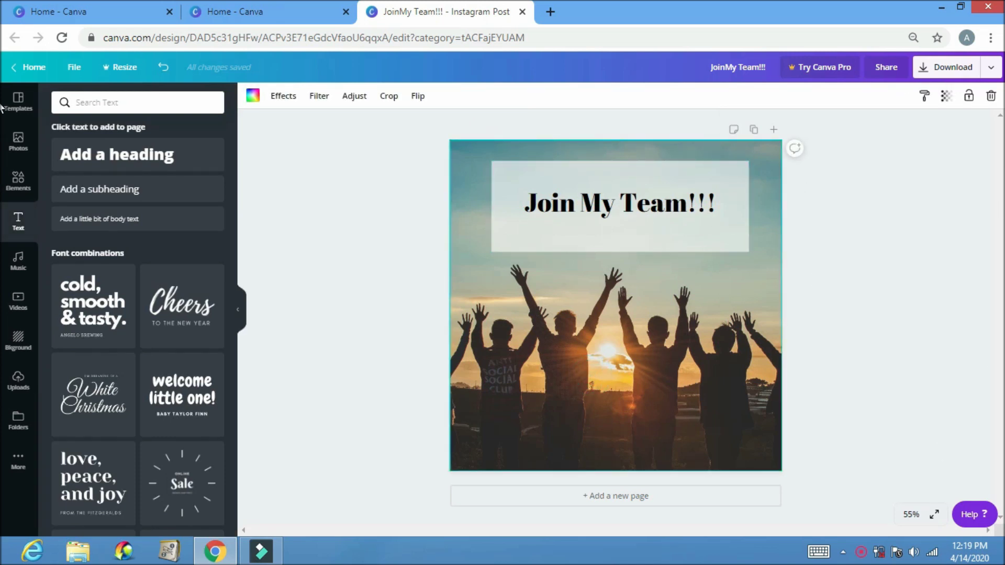
pyautogui.click(991, 96)
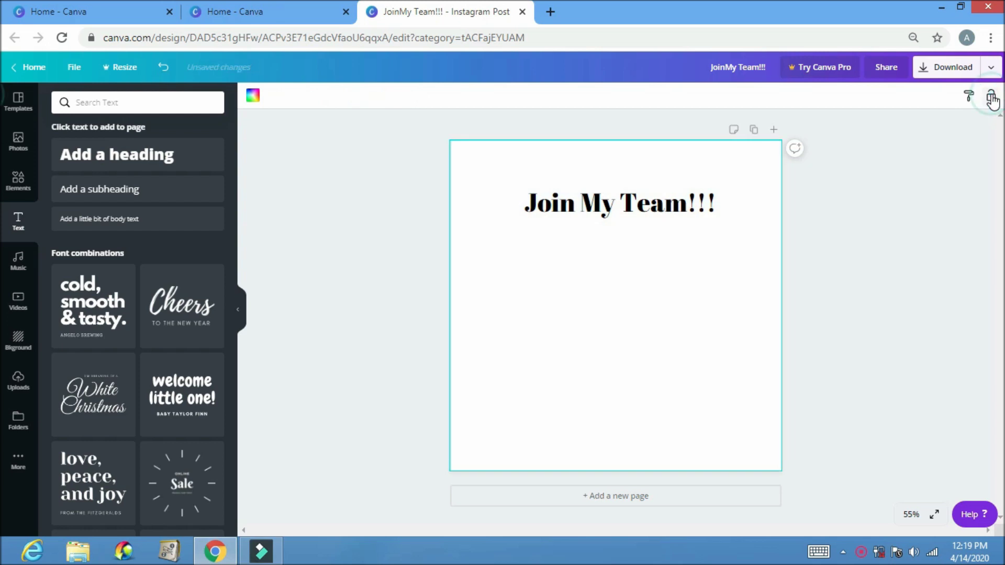
pyautogui.click(647, 213)
pyautogui.click(668, 276)
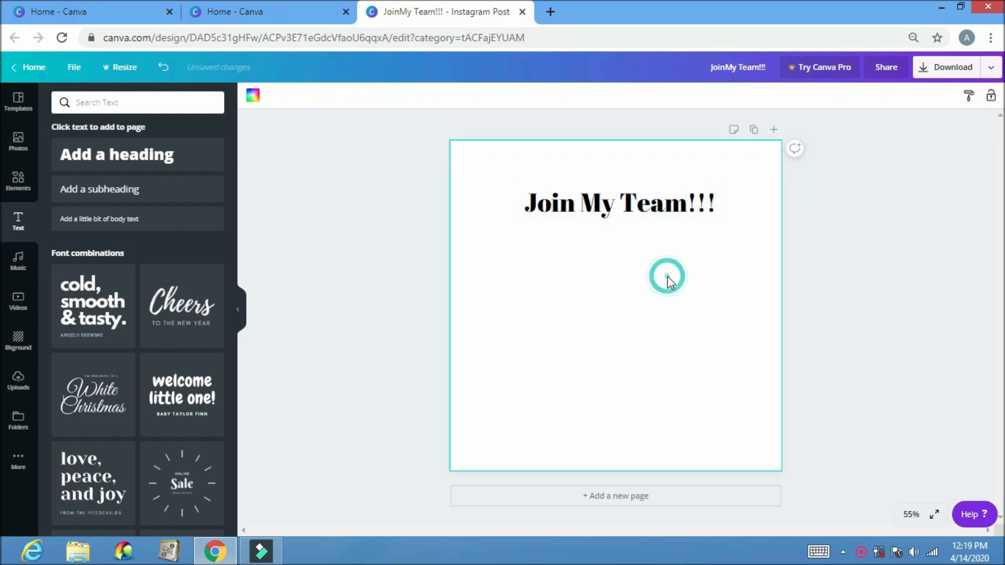
# Step: Fill the page background with the custom muted teal colour #65acaf
pyautogui.click(19, 181)
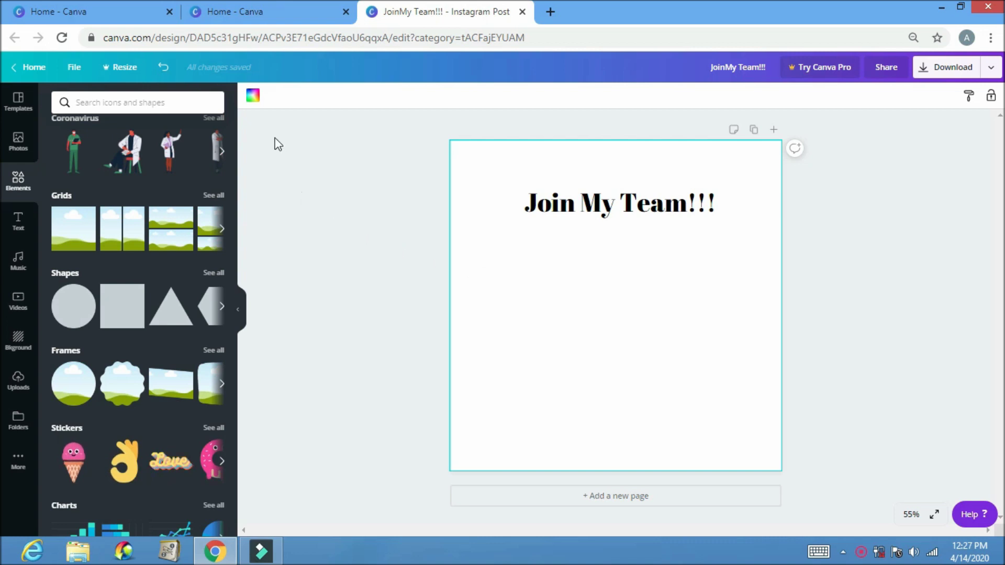
pyautogui.click(253, 97)
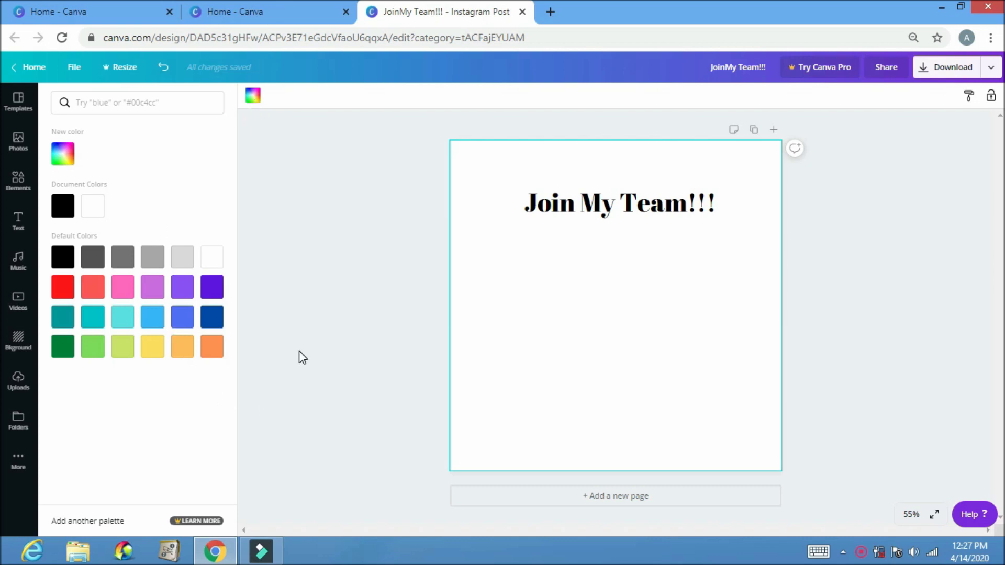
pyautogui.click(93, 323)
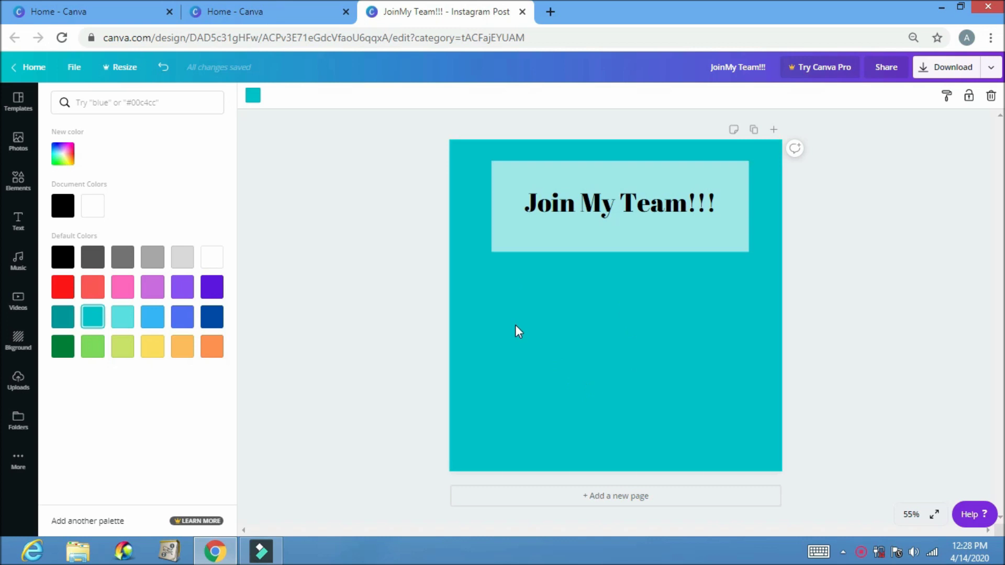
pyautogui.click(62, 154)
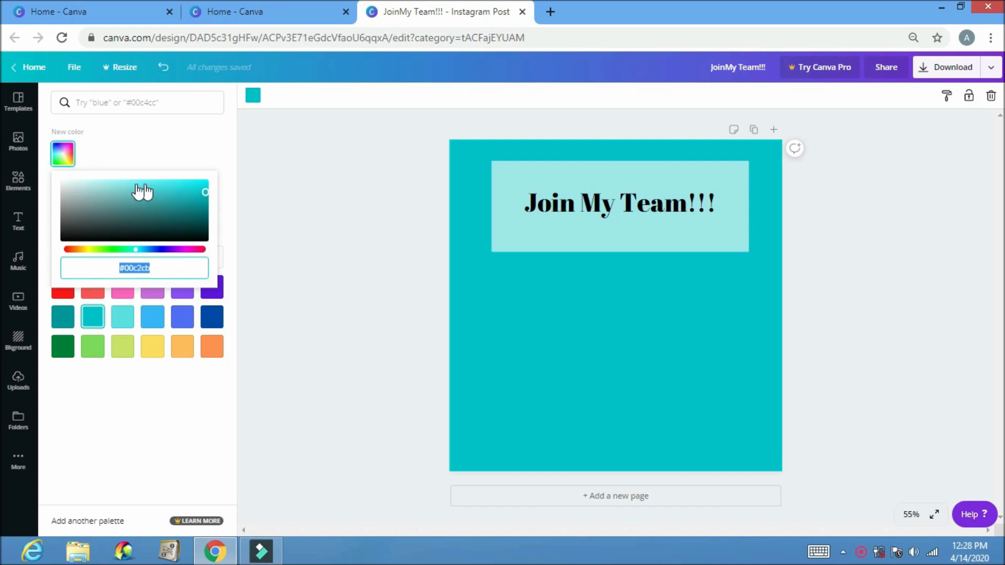
pyautogui.click(156, 197)
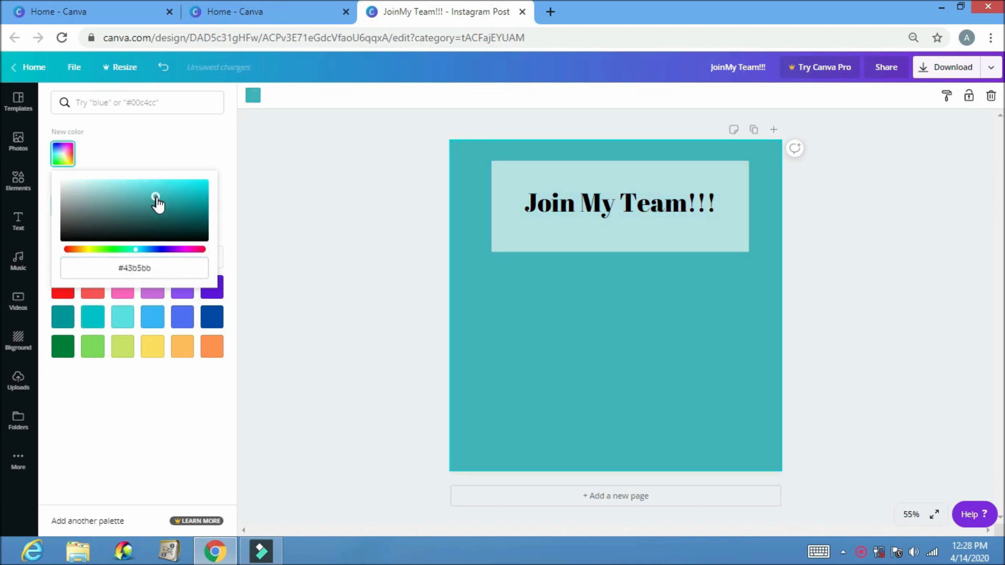
pyautogui.click(163, 213)
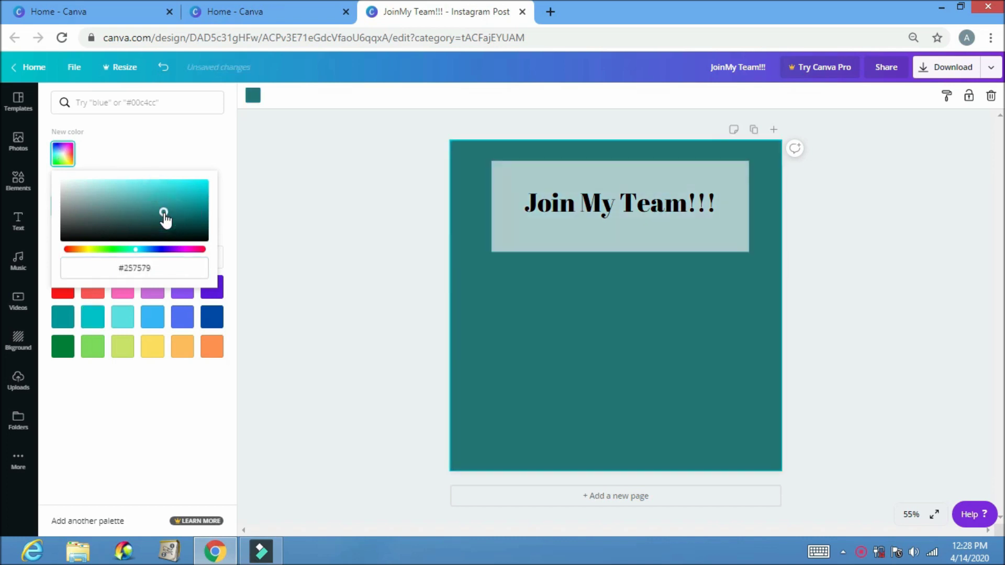
pyautogui.click(131, 187)
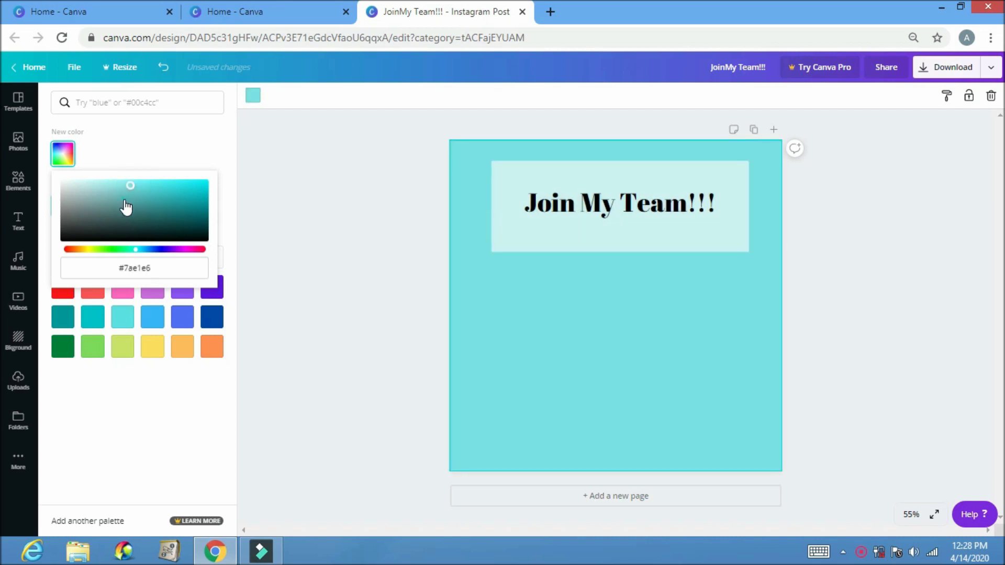
pyautogui.click(124, 200)
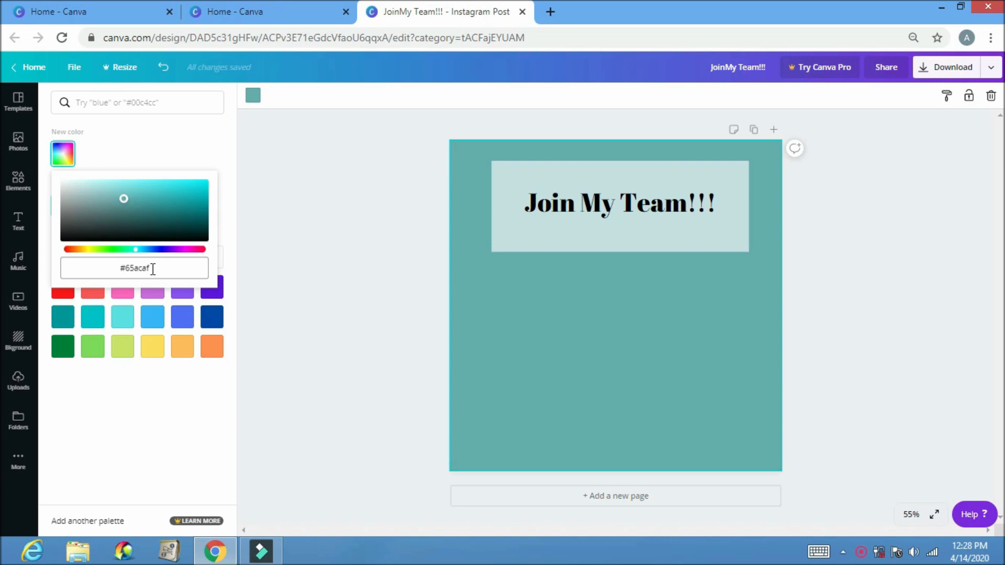
pyautogui.click(307, 272)
# Step: Shorten the translucent rectangle behind "Join My Team!!!" by raising its lower edge slightly
pyautogui.click(633, 246)
pyautogui.moveTo(633, 251); pyautogui.dragTo(632, 239)
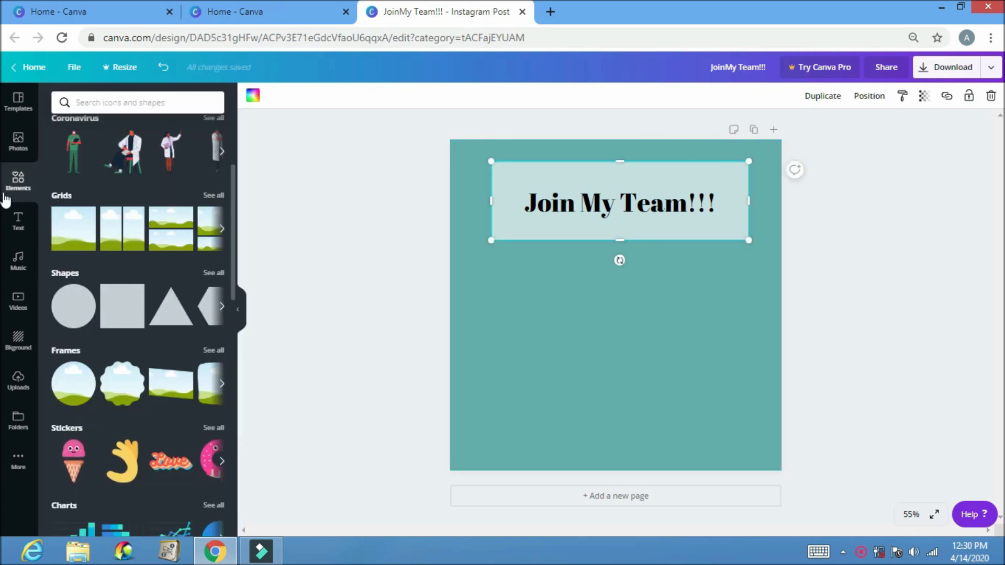
# Step: Add the pink brush stroke from the Gradients elements to the page
pyautogui.click(231, 209)
pyautogui.moveTo(231, 209); pyautogui.dragTo(234, 284)
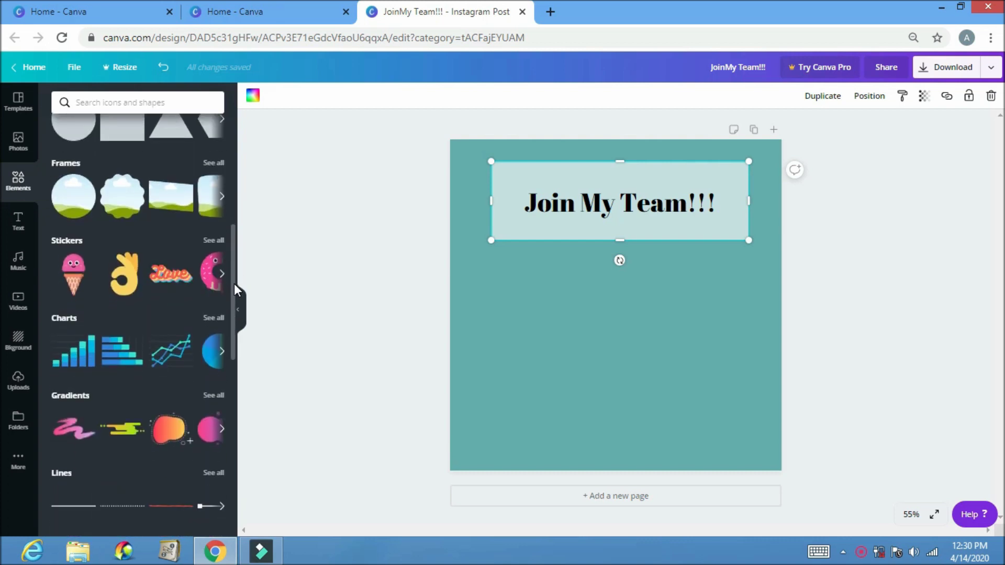
pyautogui.scroll(-1, 234, 284)
pyautogui.scroll(-2, 230, 311)
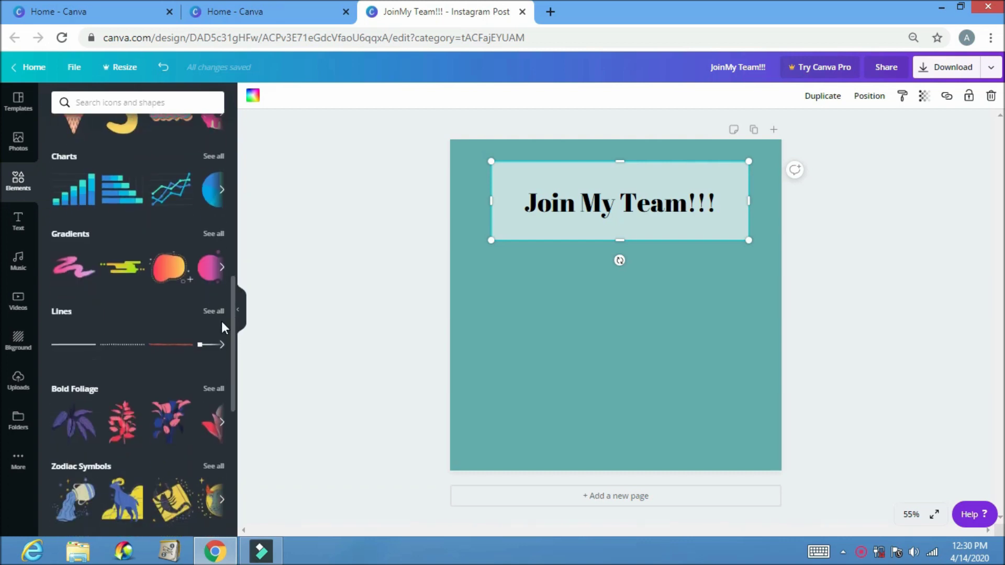
pyautogui.click(72, 276)
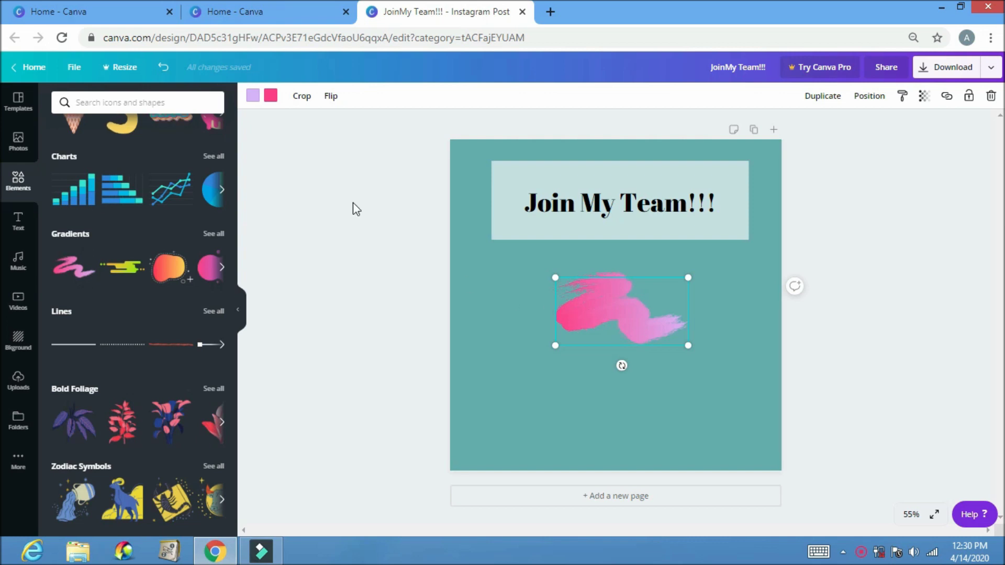
# Step: Recolour the brush stroke's pink to the background's muted teal and its lilac to light turquoise
pyautogui.click(269, 99)
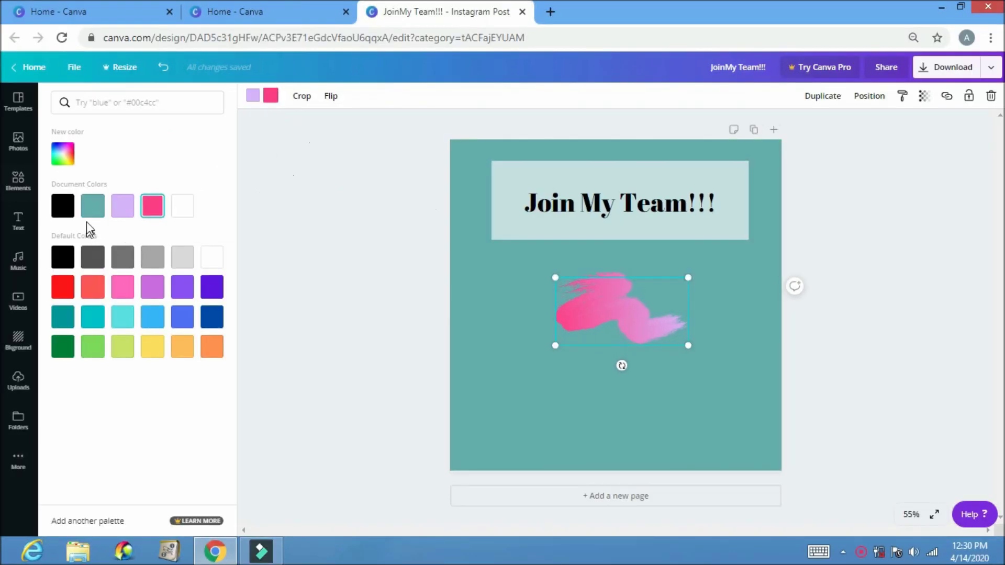
pyautogui.click(95, 205)
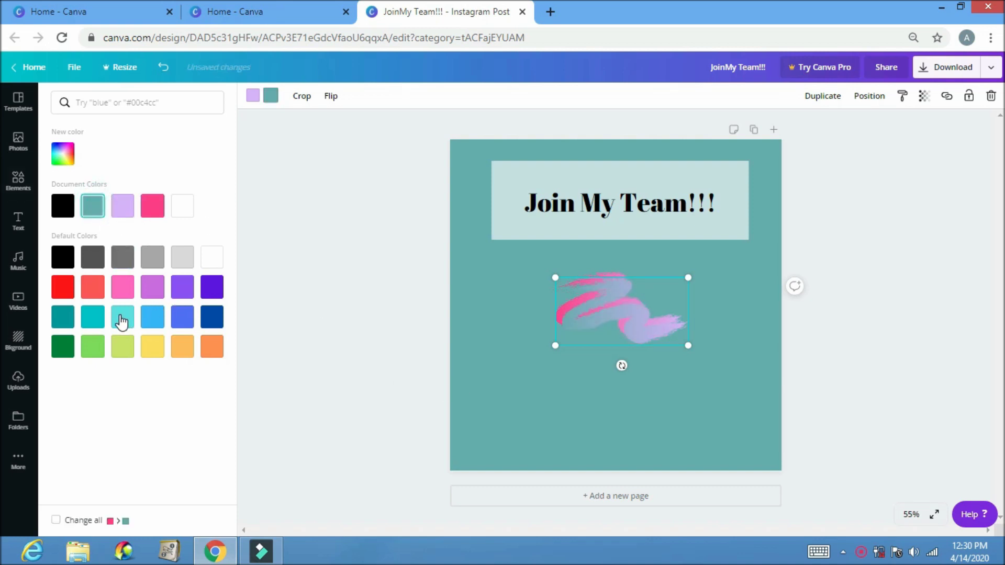
pyautogui.click(252, 98)
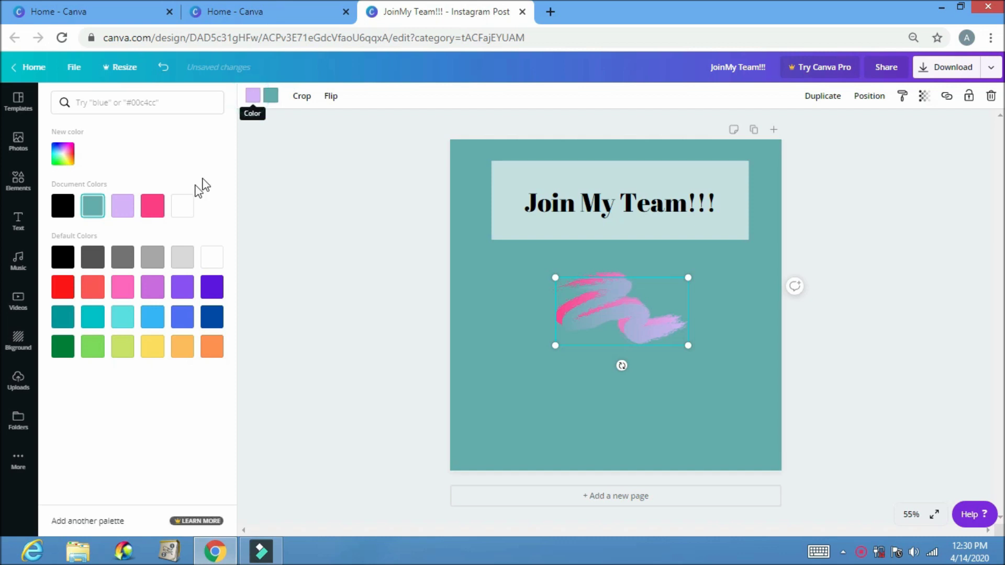
pyautogui.click(128, 320)
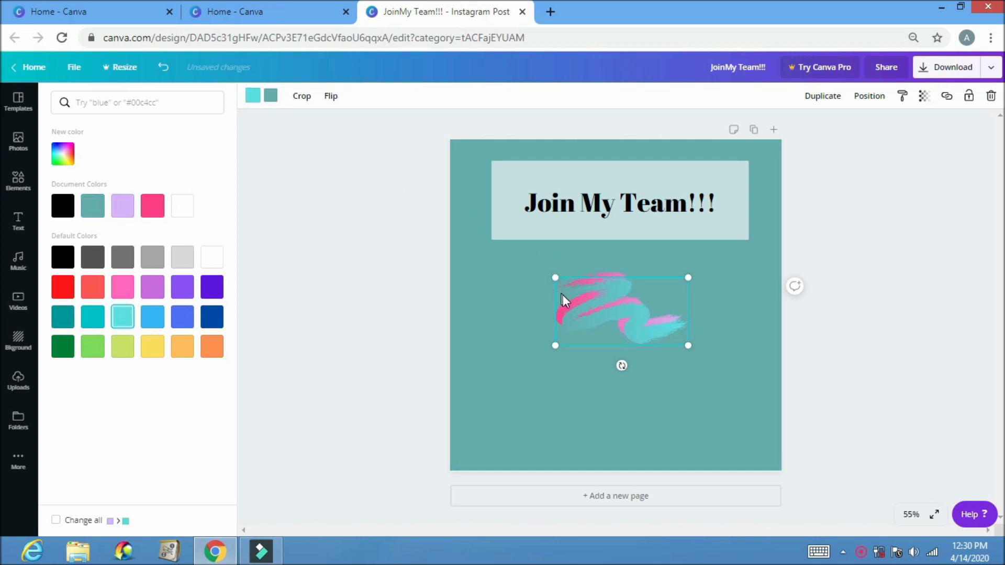
# Step: Move the turquoise brush stroke down the page and delete the pink copy that lay underneath it
pyautogui.click(605, 271)
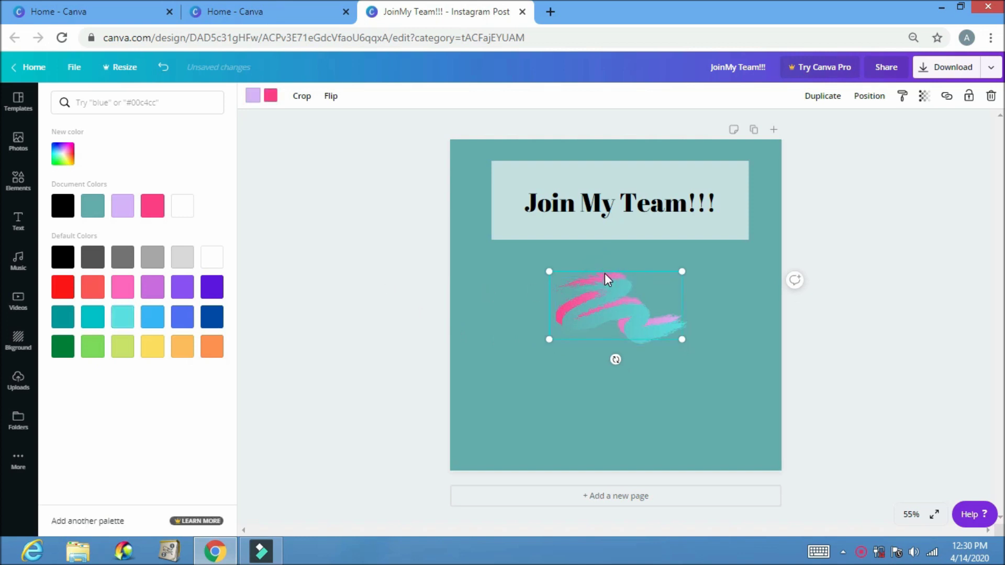
pyautogui.moveTo(621, 365); pyautogui.dragTo(606, 393)
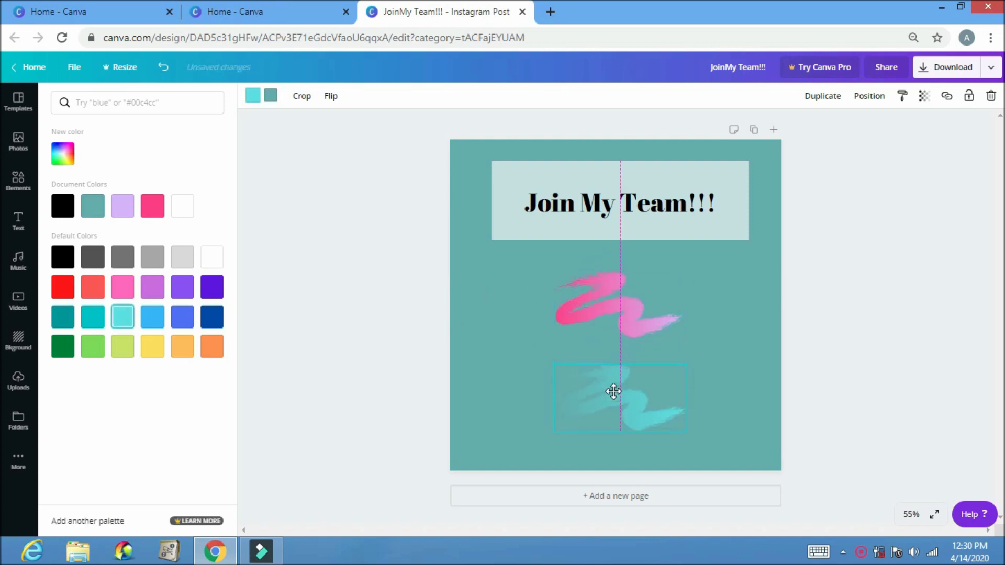
pyautogui.click(626, 290)
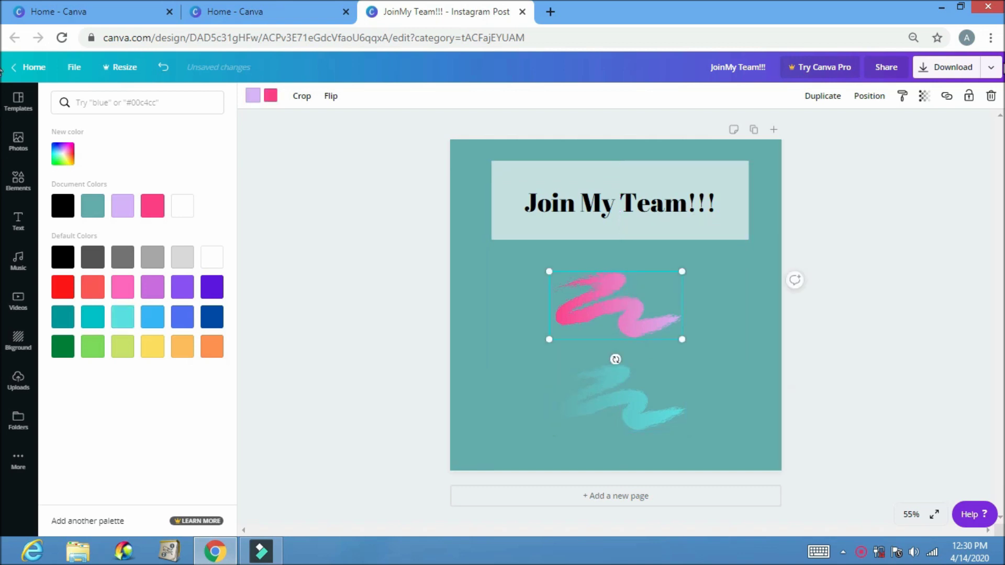
pyautogui.click(992, 97)
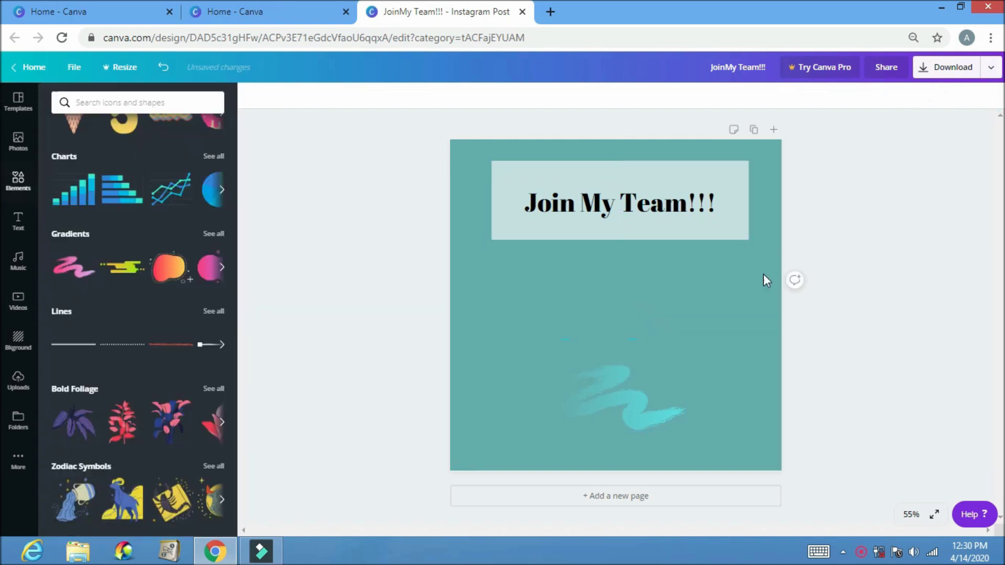
# Step: Change the brush stroke's muted teal to medium grey and move the stroke to the page's left edge, just below mid-height
pyautogui.click(588, 401)
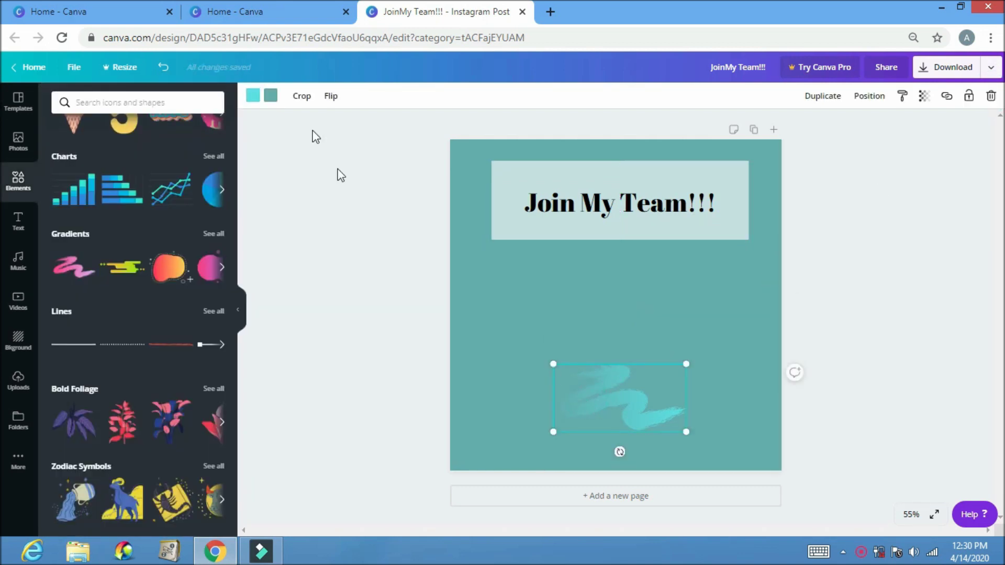
pyautogui.click(271, 97)
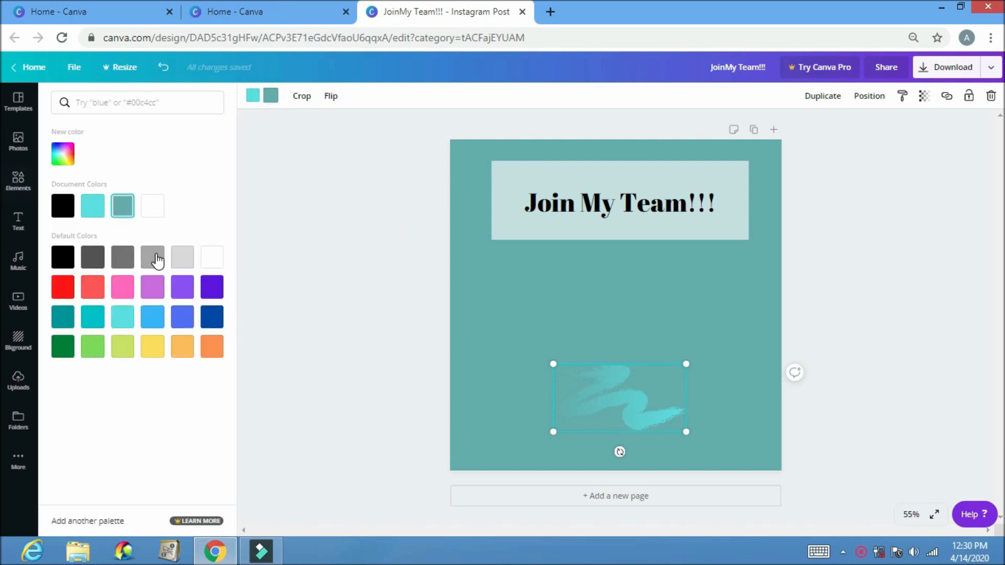
pyautogui.click(155, 257)
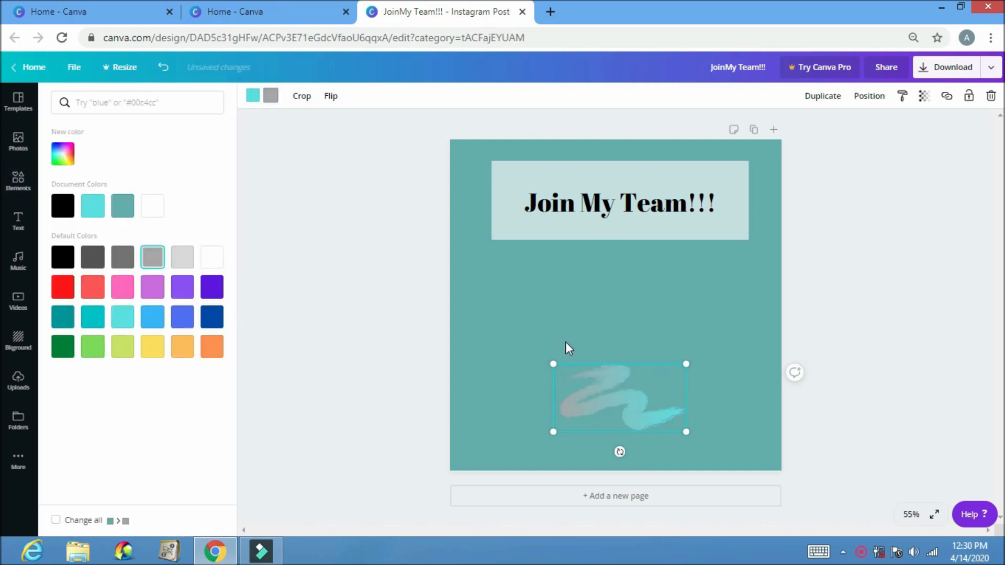
pyautogui.moveTo(561, 364); pyautogui.dragTo(510, 346)
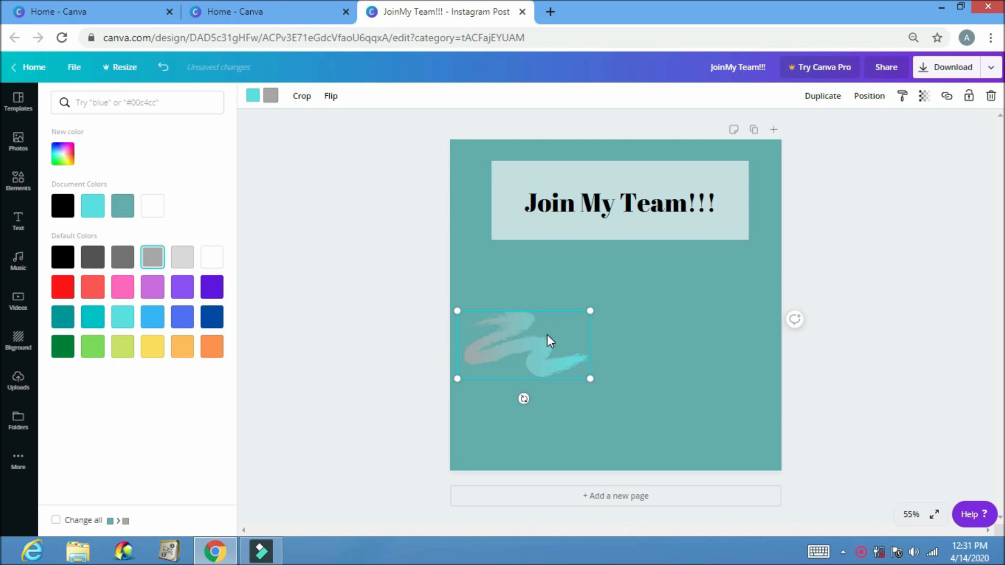
# Step: Add the recently used sunset group photo to the page
pyautogui.click(19, 179)
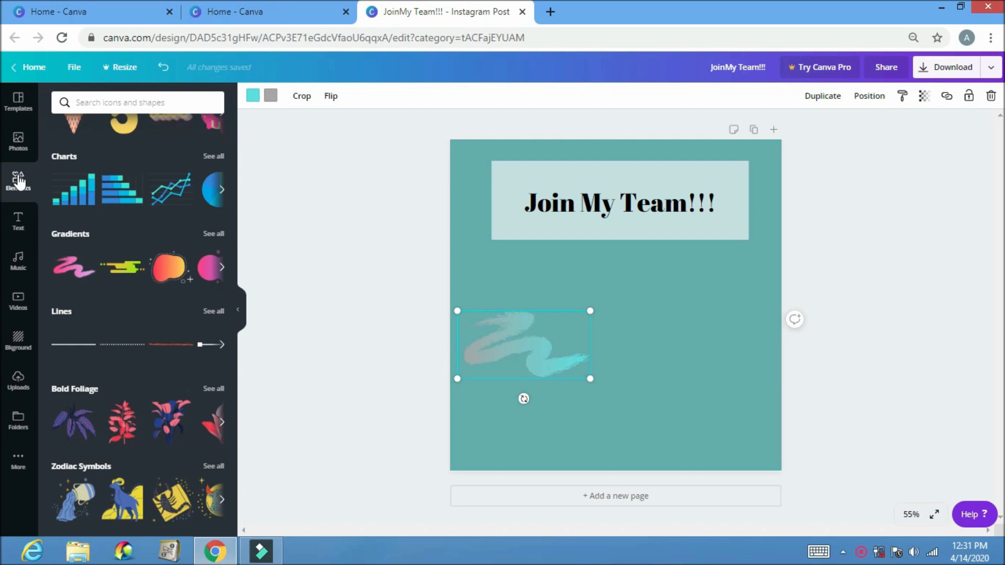
pyautogui.click(19, 140)
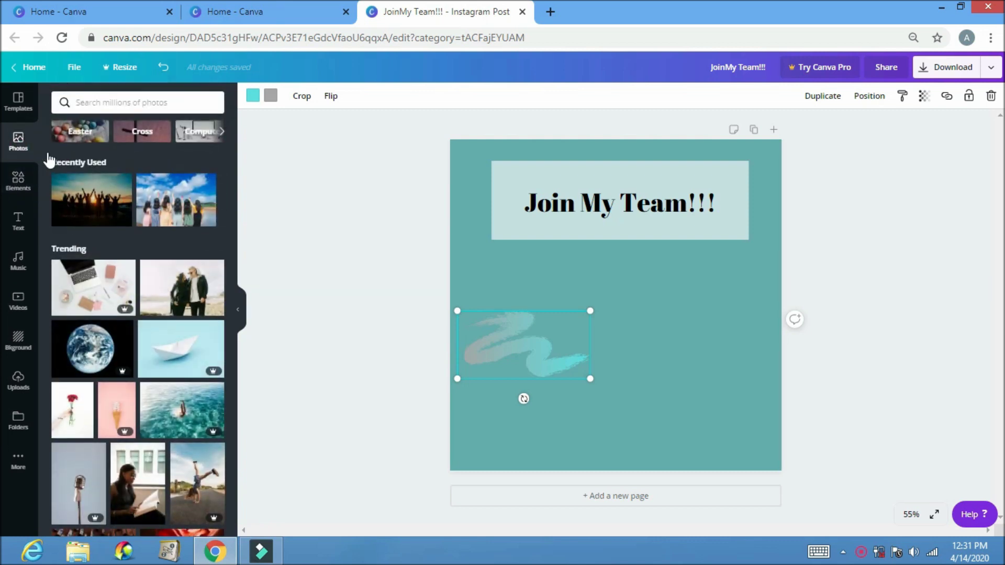
pyautogui.click(91, 200)
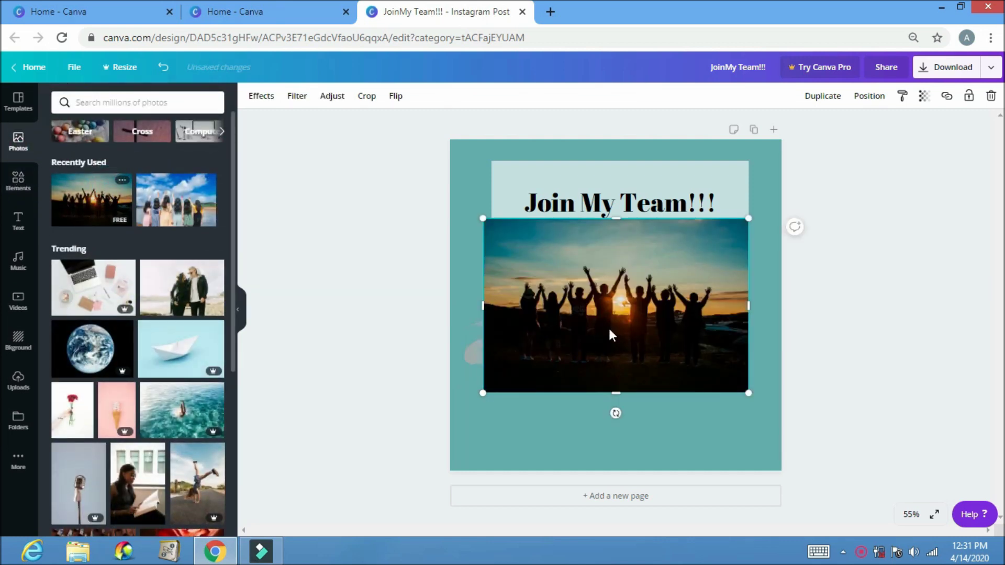
# Step: Adjust the sunset photo to tint 30 and saturation -70, and move it down below the title rectangle
pyautogui.click(333, 96)
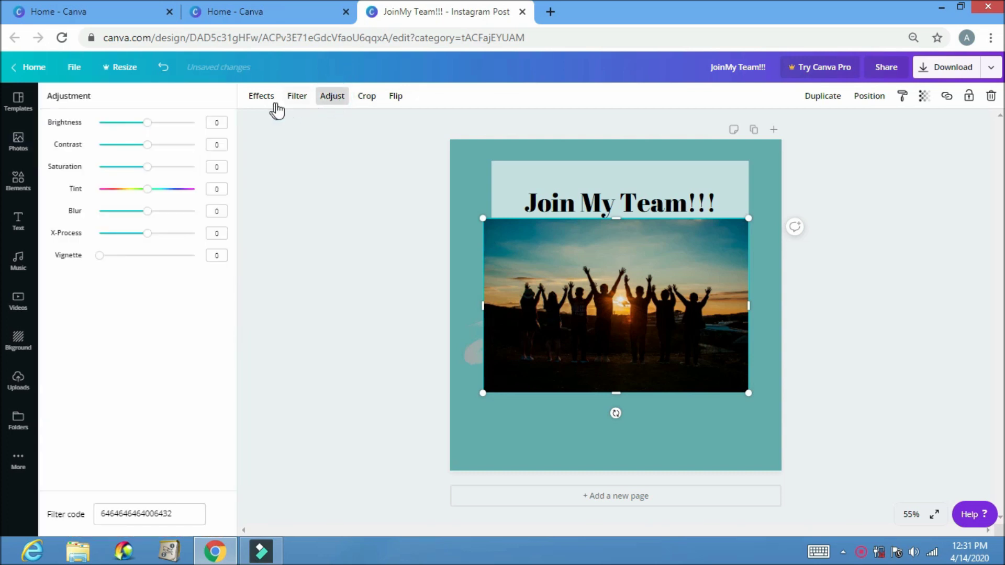
pyautogui.moveTo(148, 191); pyautogui.dragTo(116, 181)
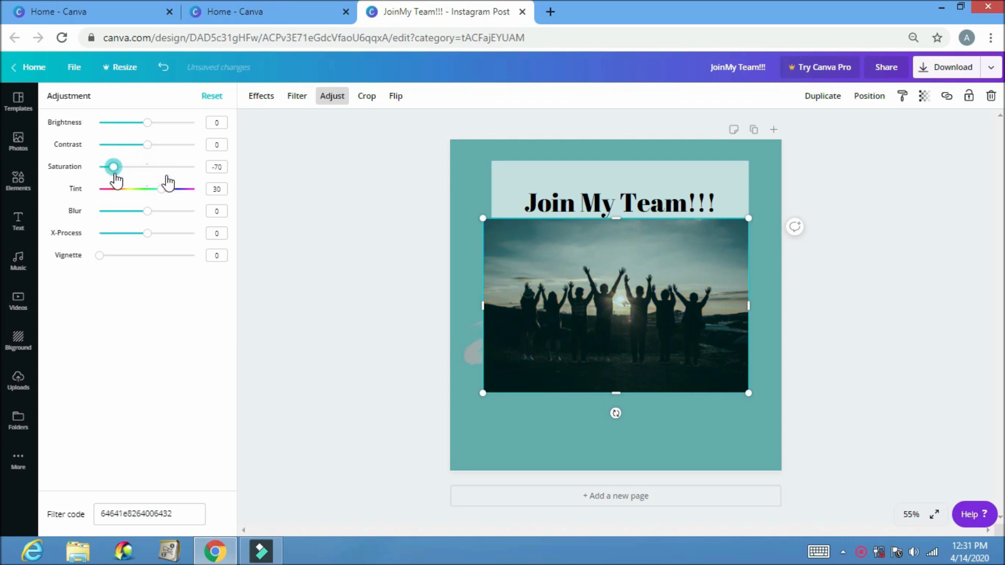
pyautogui.moveTo(681, 307); pyautogui.dragTo(681, 328)
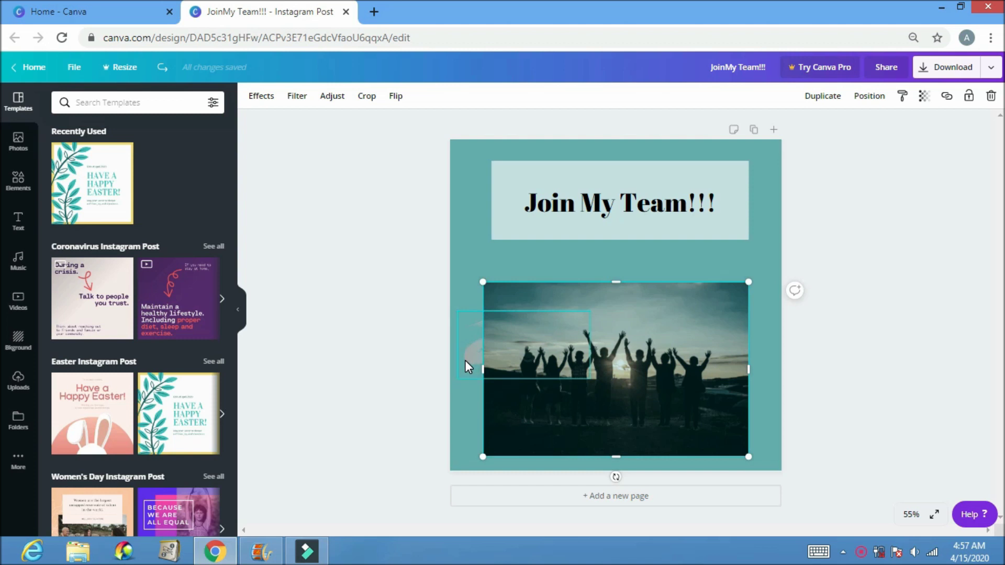
# Step: Bring the brush stroke in front of the sunset photo and move it over the photo's lower-left corner
pyautogui.click(464, 360)
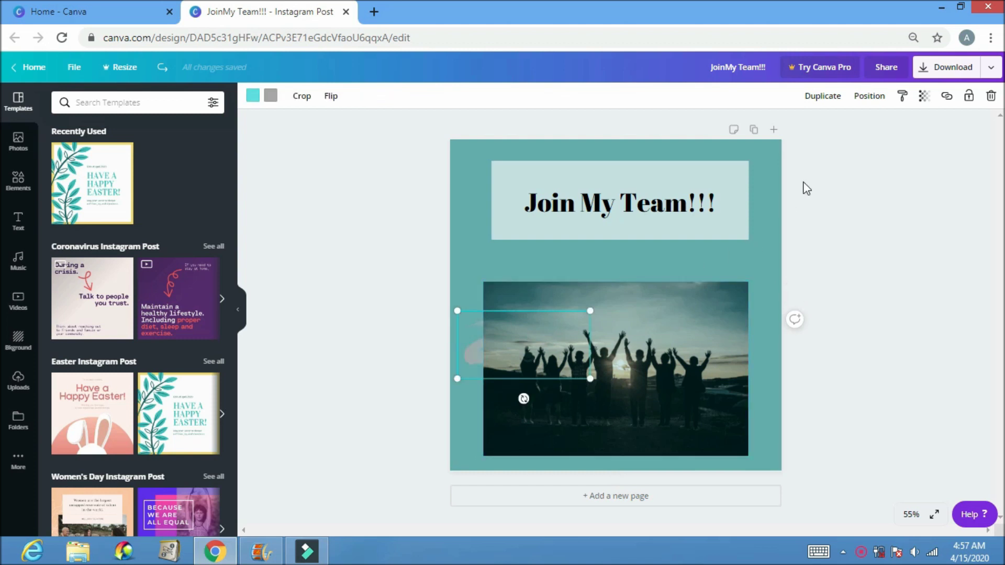
pyautogui.click(870, 102)
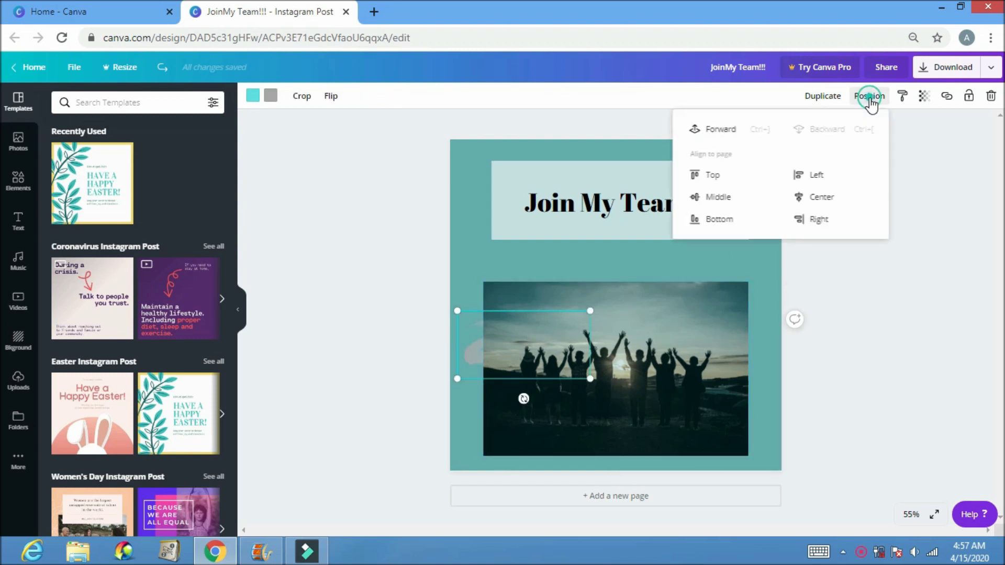
pyautogui.click(726, 131)
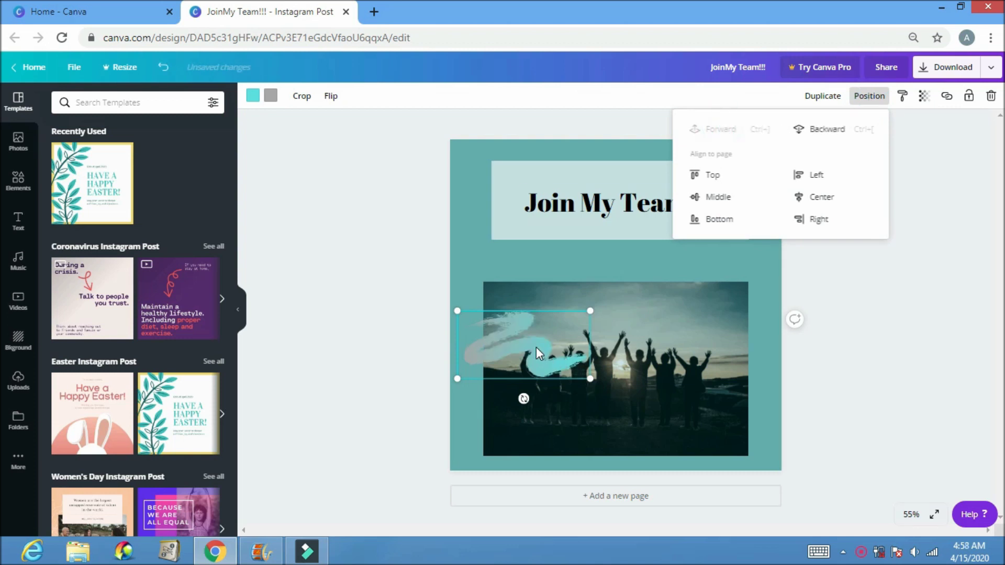
pyautogui.moveTo(535, 347)
pyautogui.mouseDown()
pyautogui.moveTo(515, 429)
pyautogui.moveTo(522, 439)
pyautogui.moveTo(550, 274)
pyautogui.moveTo(585, 200)
pyautogui.mouseUp()
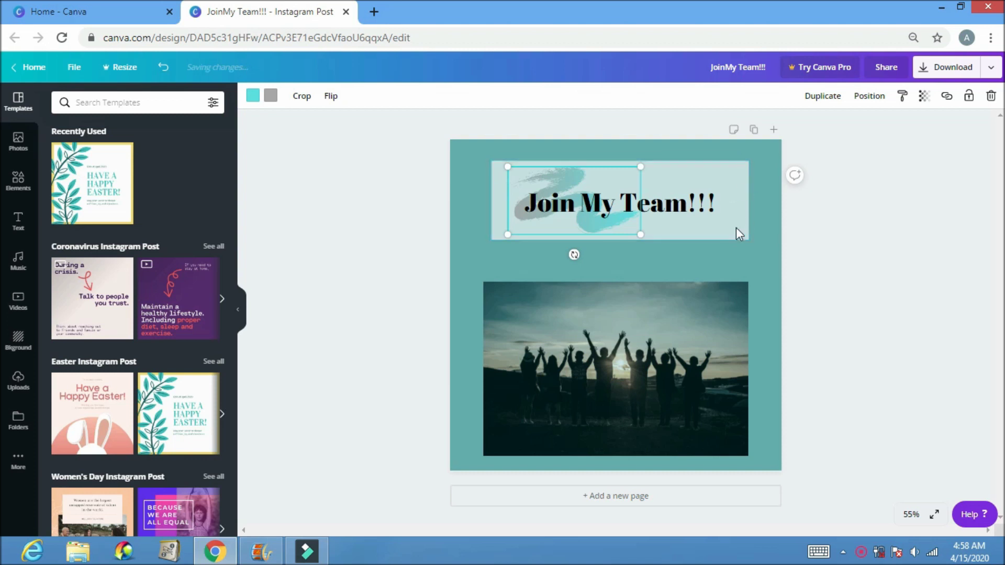
pyautogui.moveTo(579, 228)
pyautogui.mouseDown()
pyautogui.moveTo(523, 410)
pyautogui.moveTo(521, 453)
pyautogui.mouseUp()
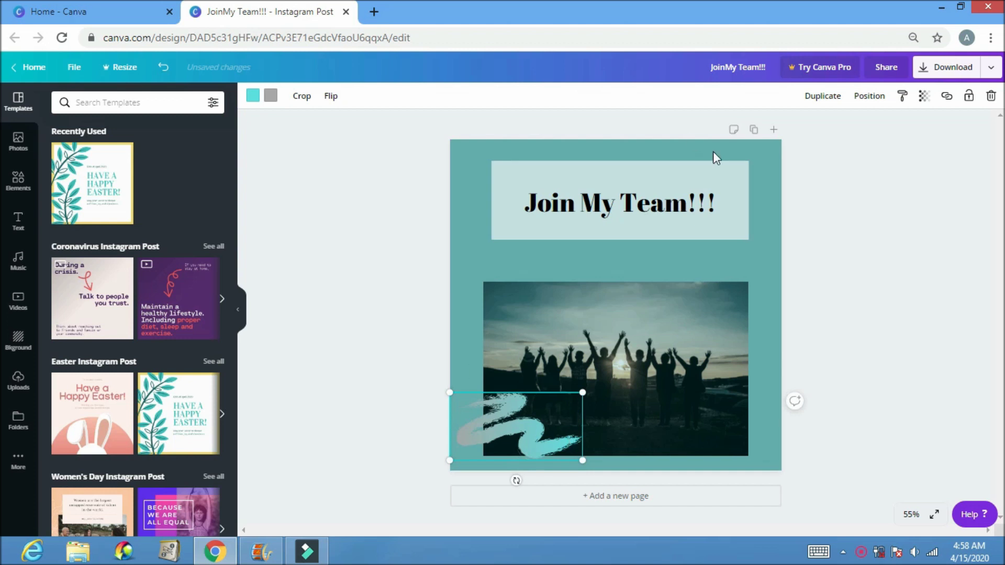
pyautogui.click(863, 283)
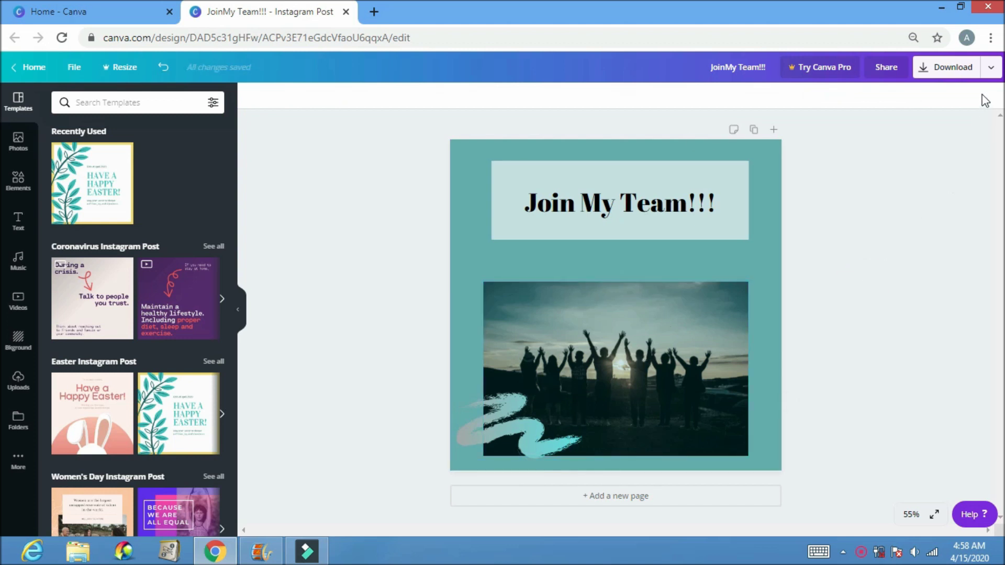
# Step: Open the design's download settings and look through the available file types
pyautogui.click(993, 70)
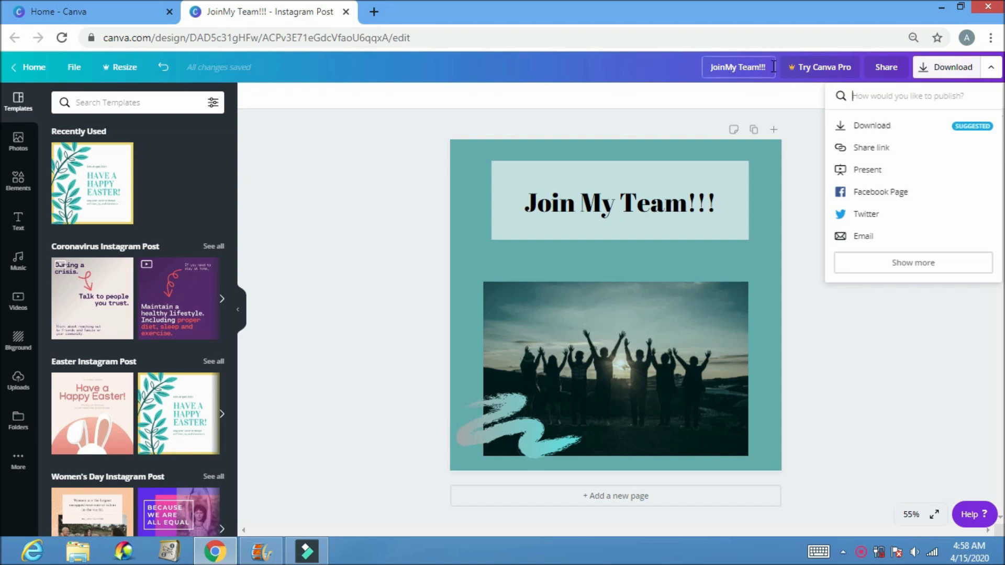
pyautogui.click(898, 128)
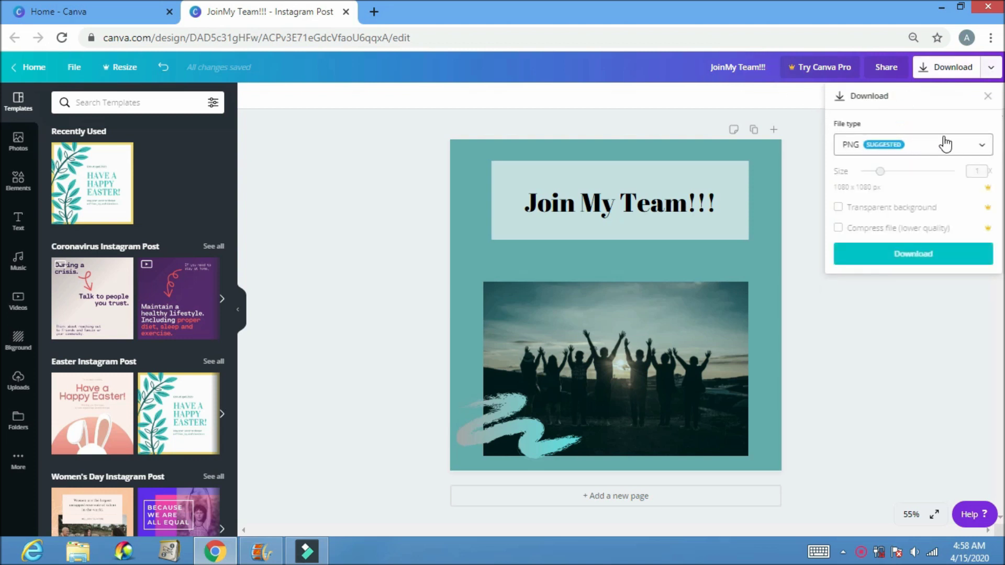
pyautogui.click(982, 147)
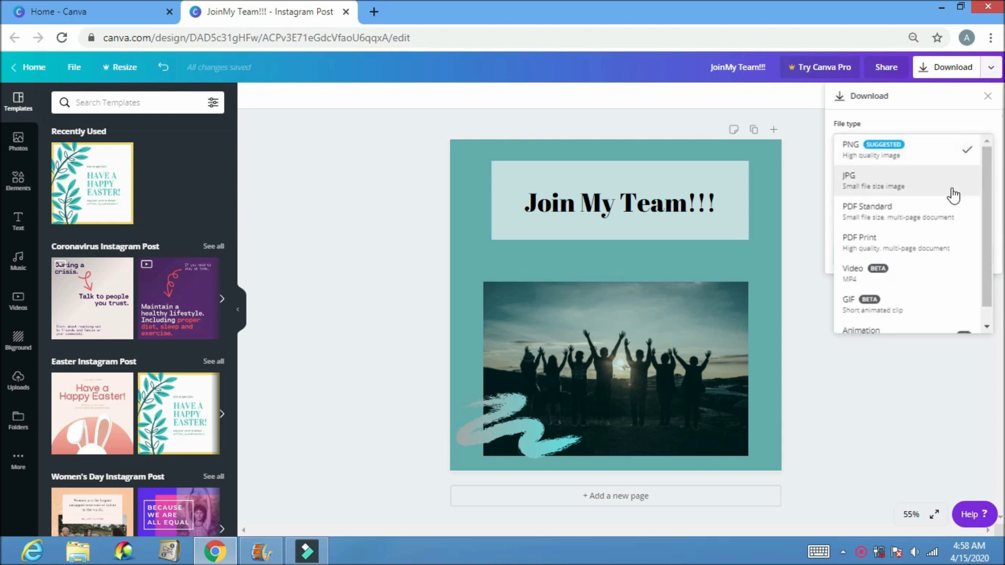
pyautogui.click(930, 389)
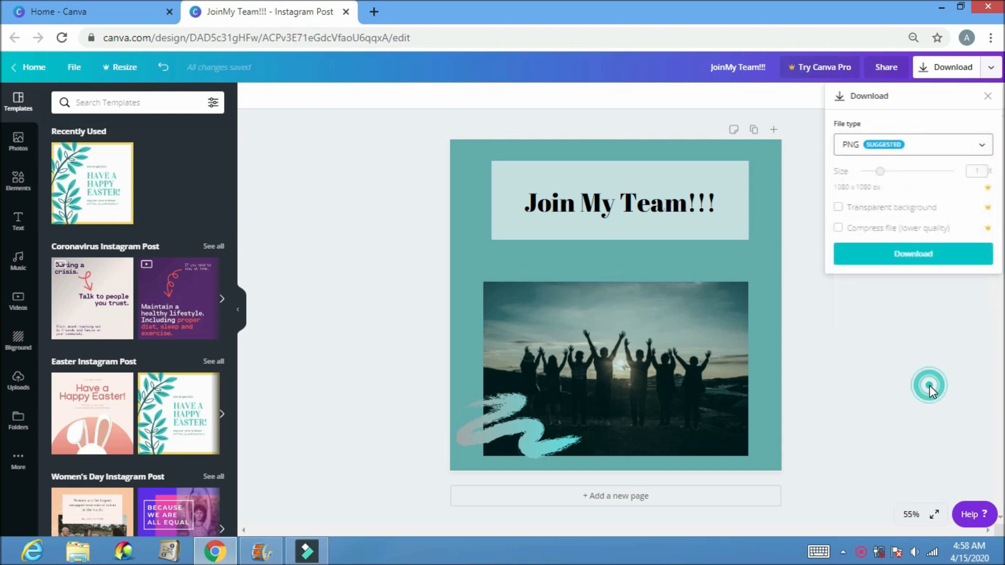